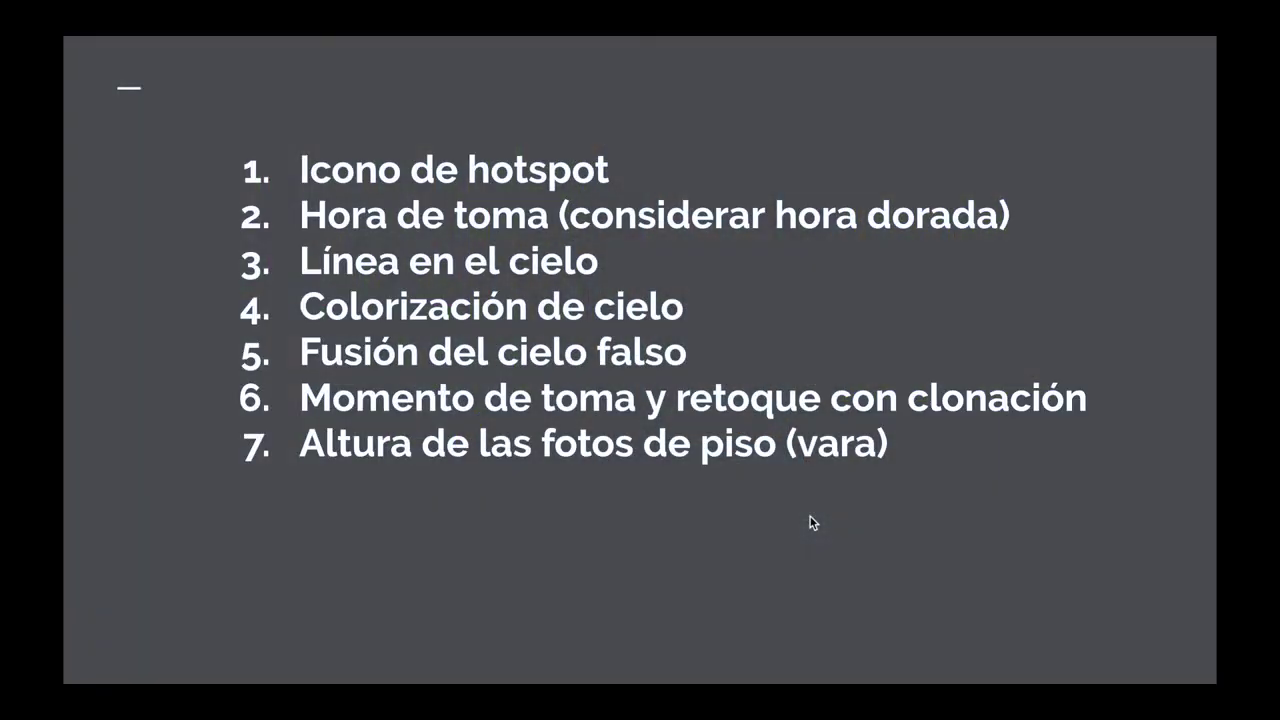
- Leave the Google Slides agenda and show the overview of all open windows and desktops
key(ctrl+Up)
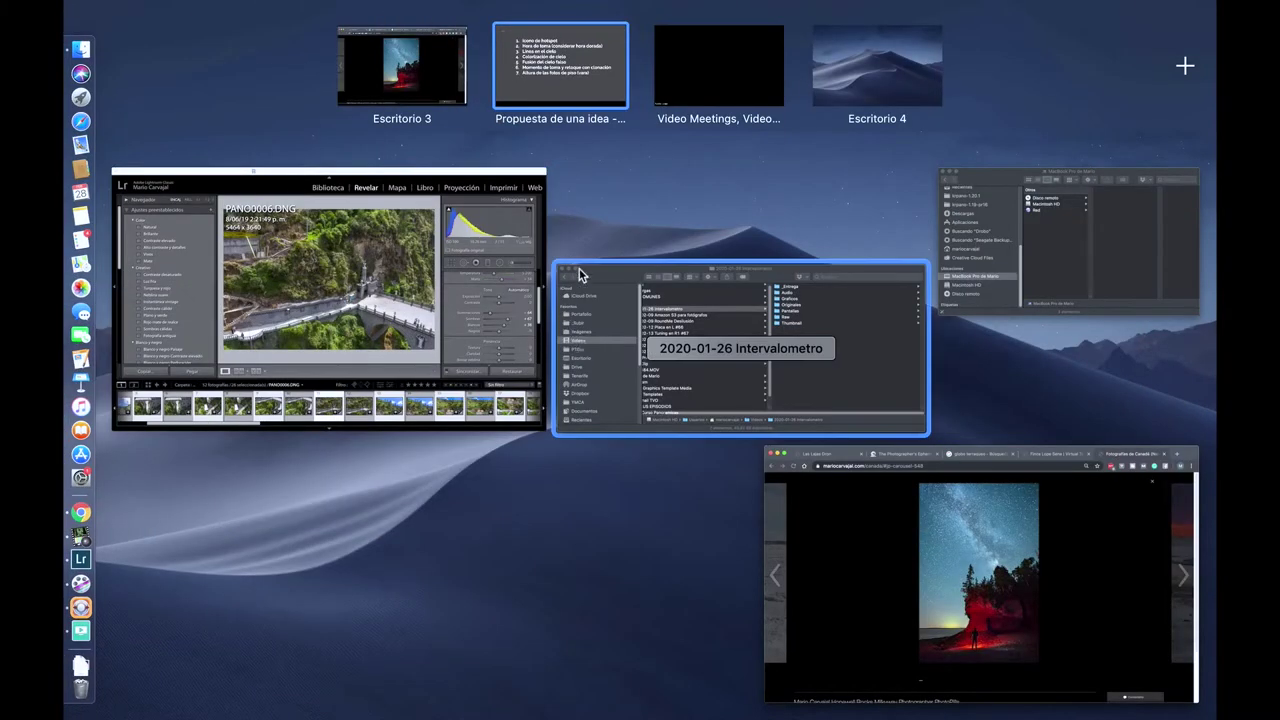
- Bring Chrome forward and pan around the Las Lajas Dron 360° canyon tour
click(965, 489)
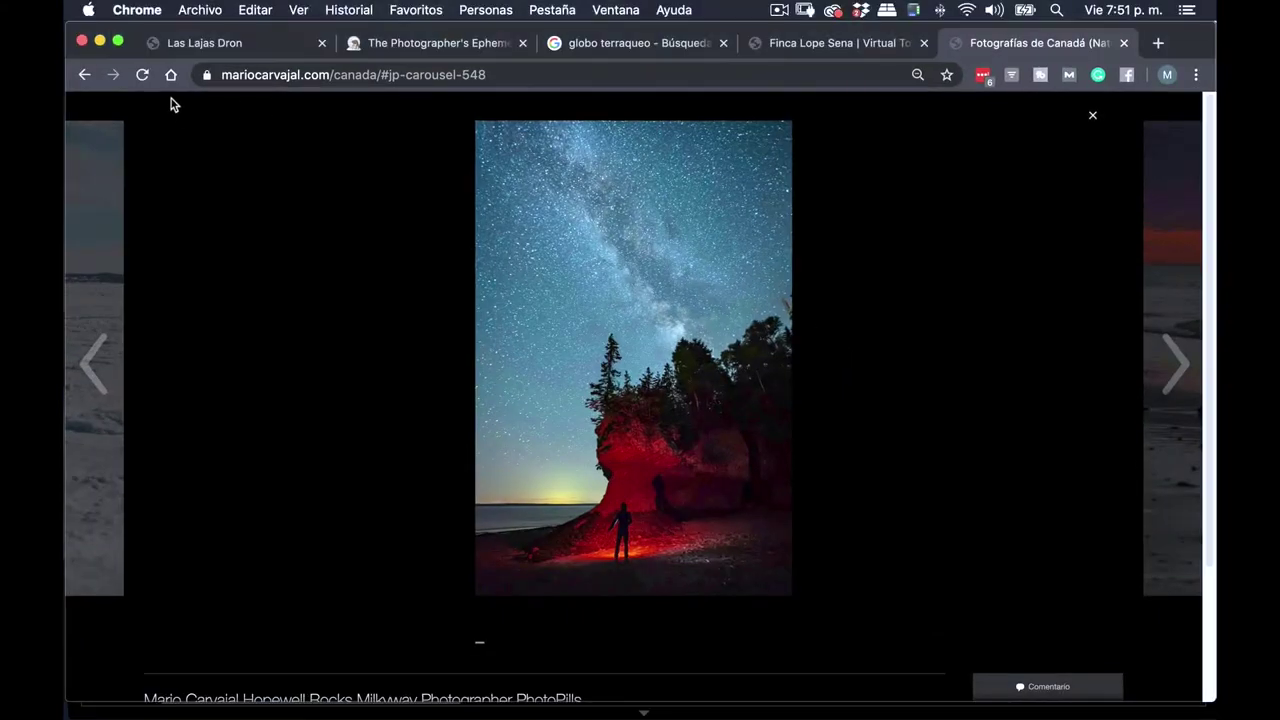
click(214, 44)
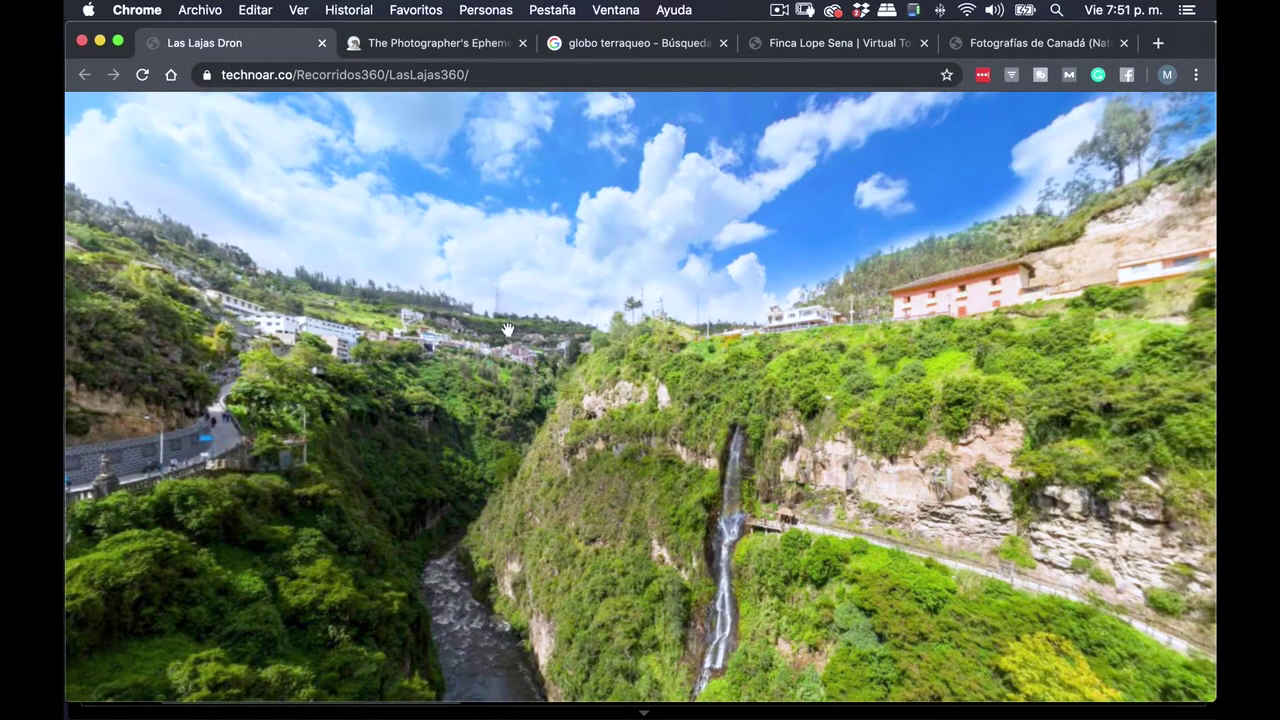
drag(508, 329, 473, 423)
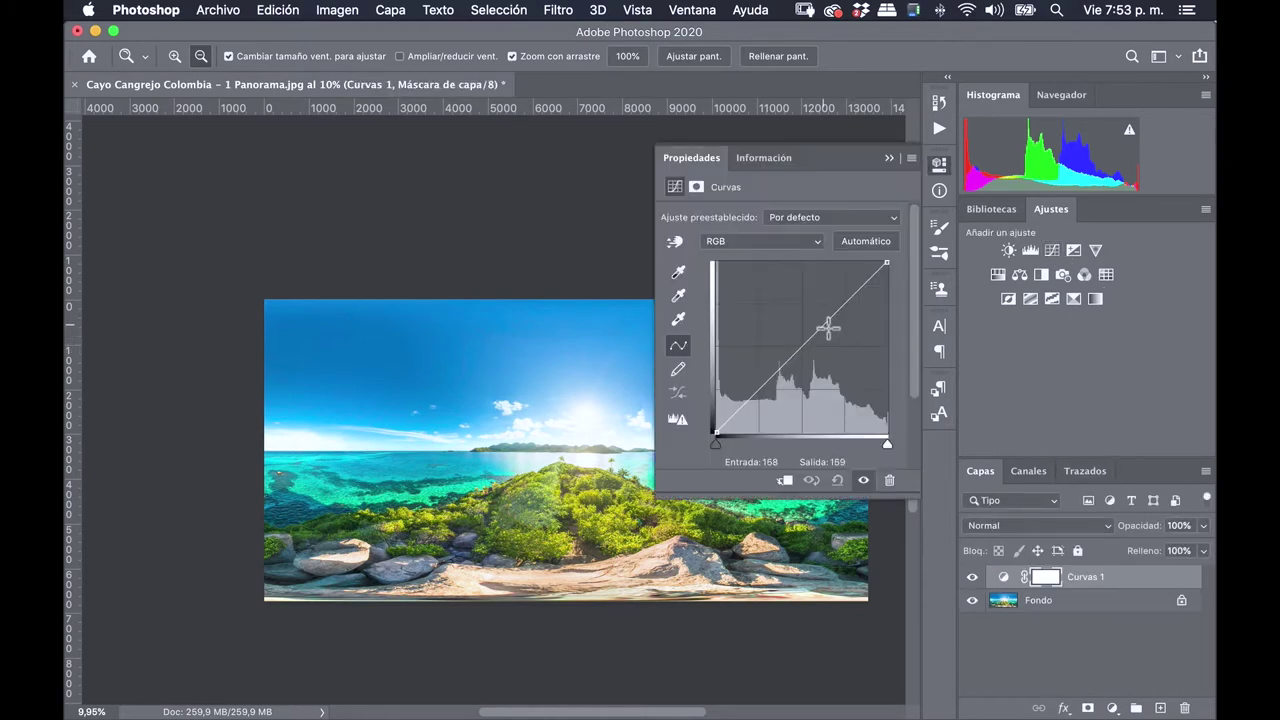
- Lift Curvas 1's midtone and shadow points (62 to 78), then stamp visible layers into Capa 1
drag(828, 328, 829, 320)
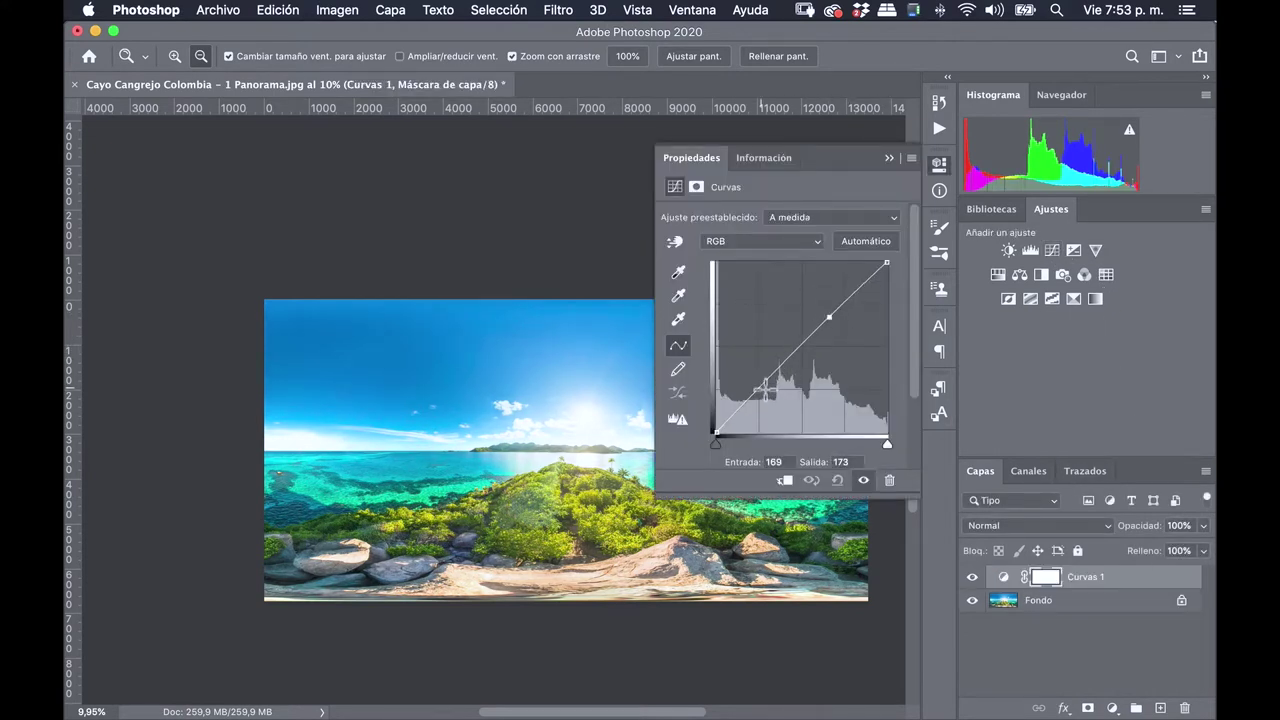
drag(764, 390, 762, 383)
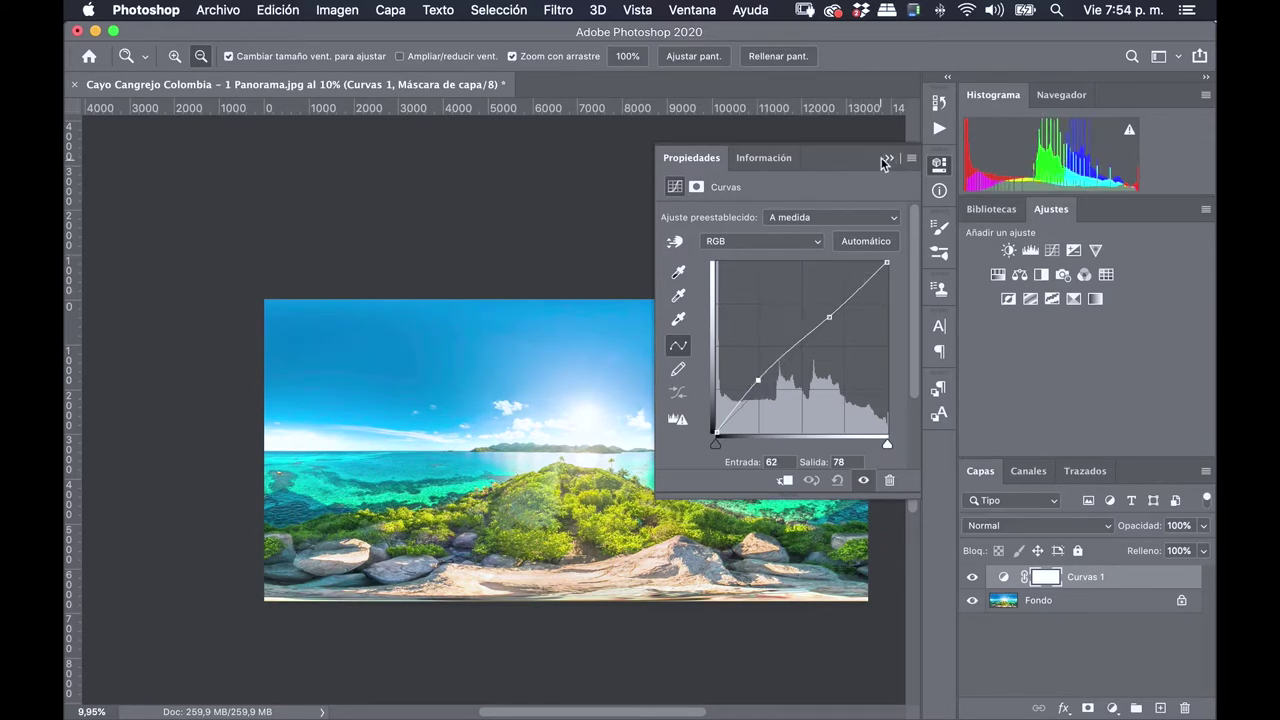
click(888, 162)
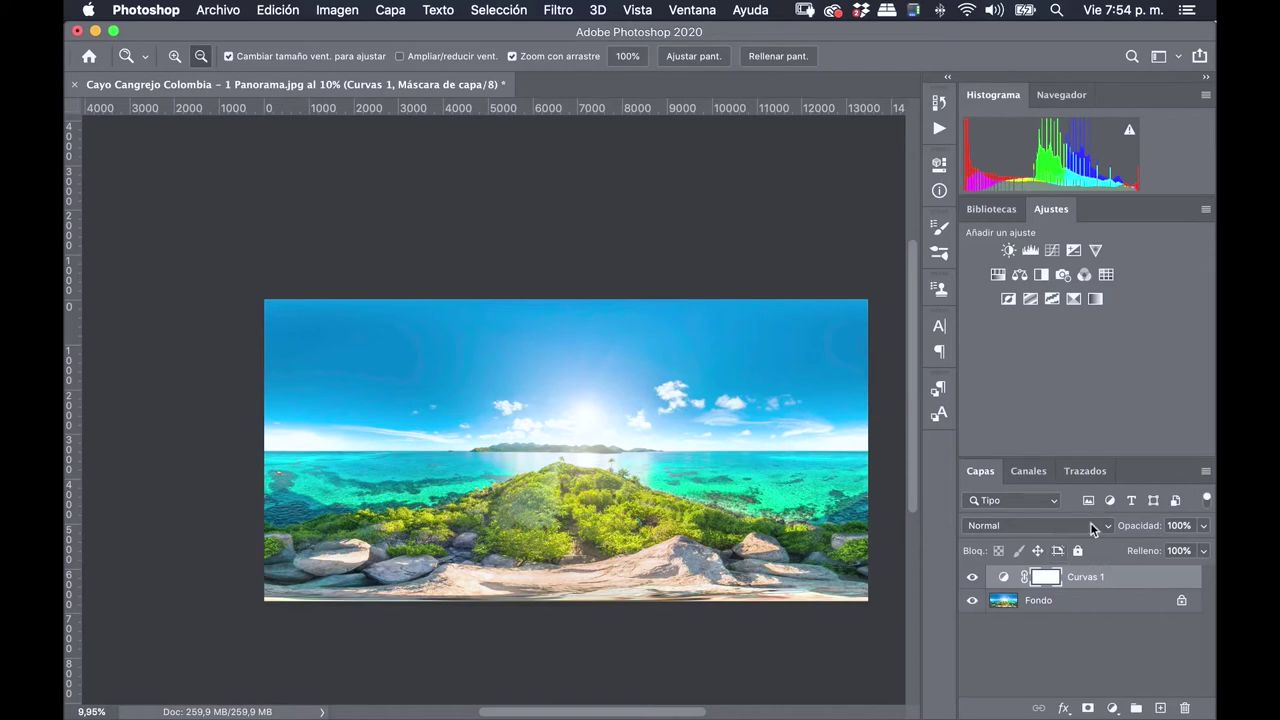
key(super+alt+shift+e)
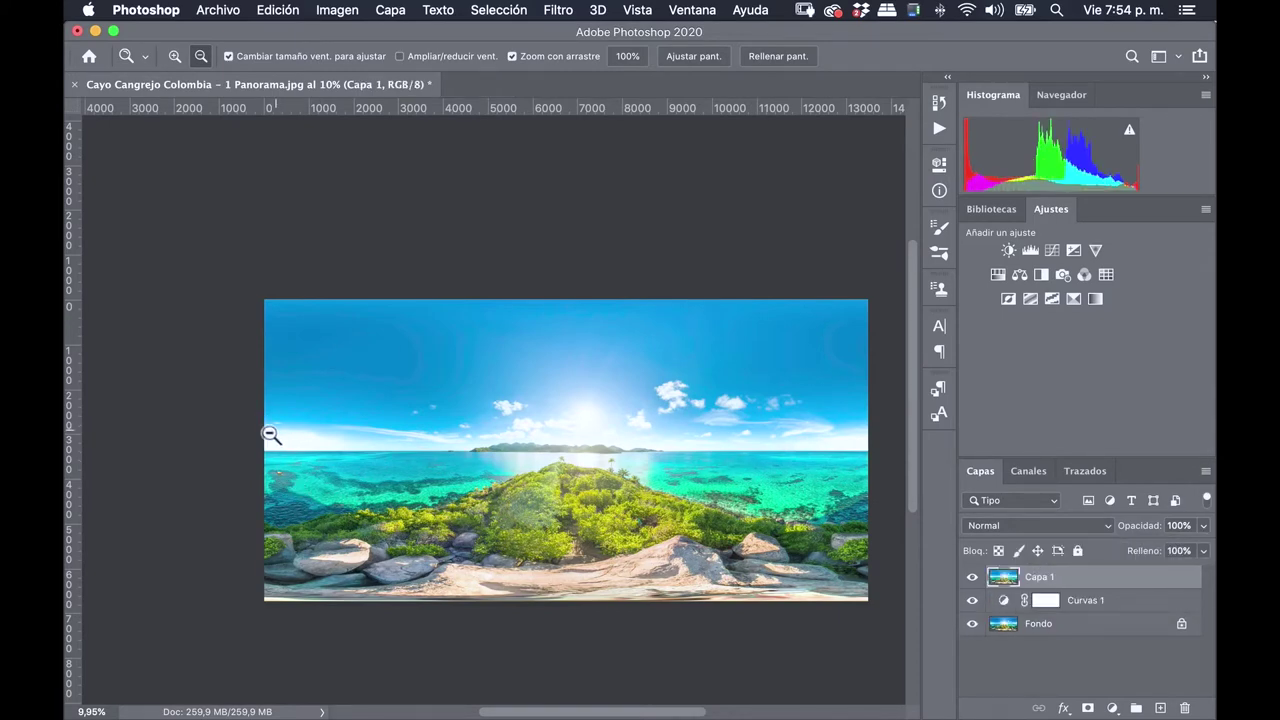
- Add Curvas 2 darkening midtones from 141 to 113 and invert its mask to black
mouse_move(276, 459)
mouse_down()
mouse_move(406, 417)
mouse_move(270, 400)
mouse_up()
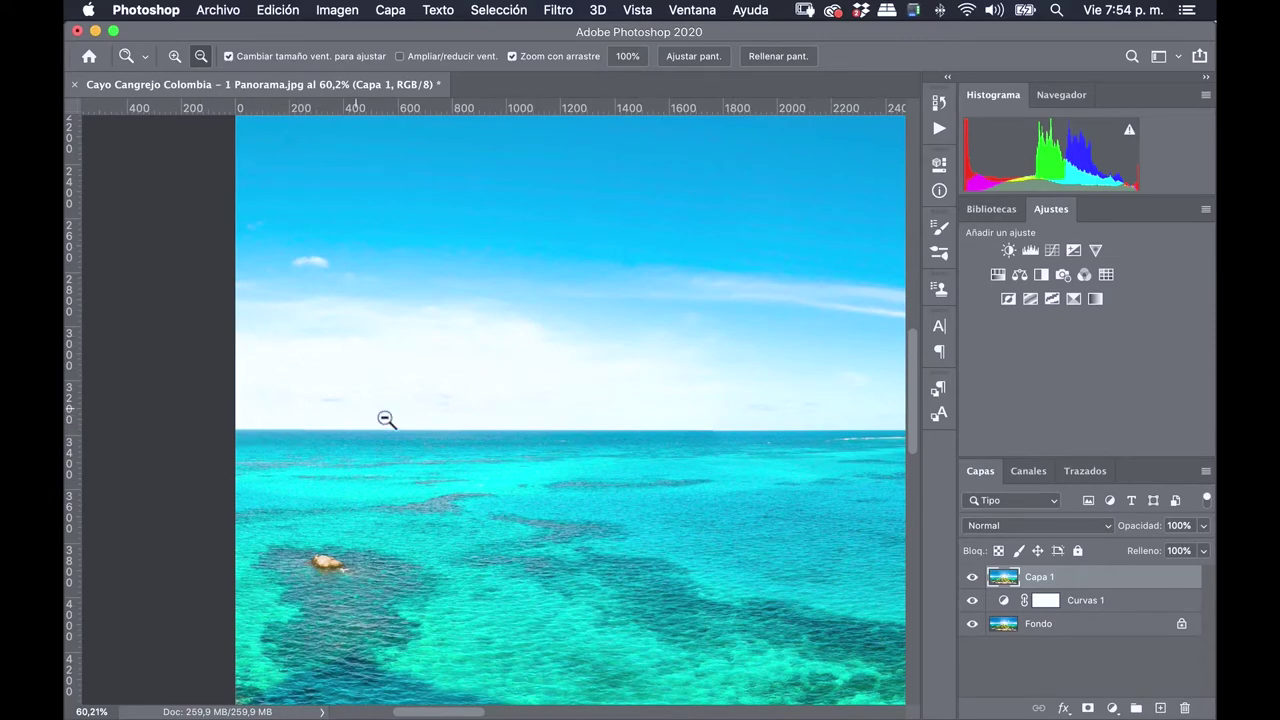
click(1052, 250)
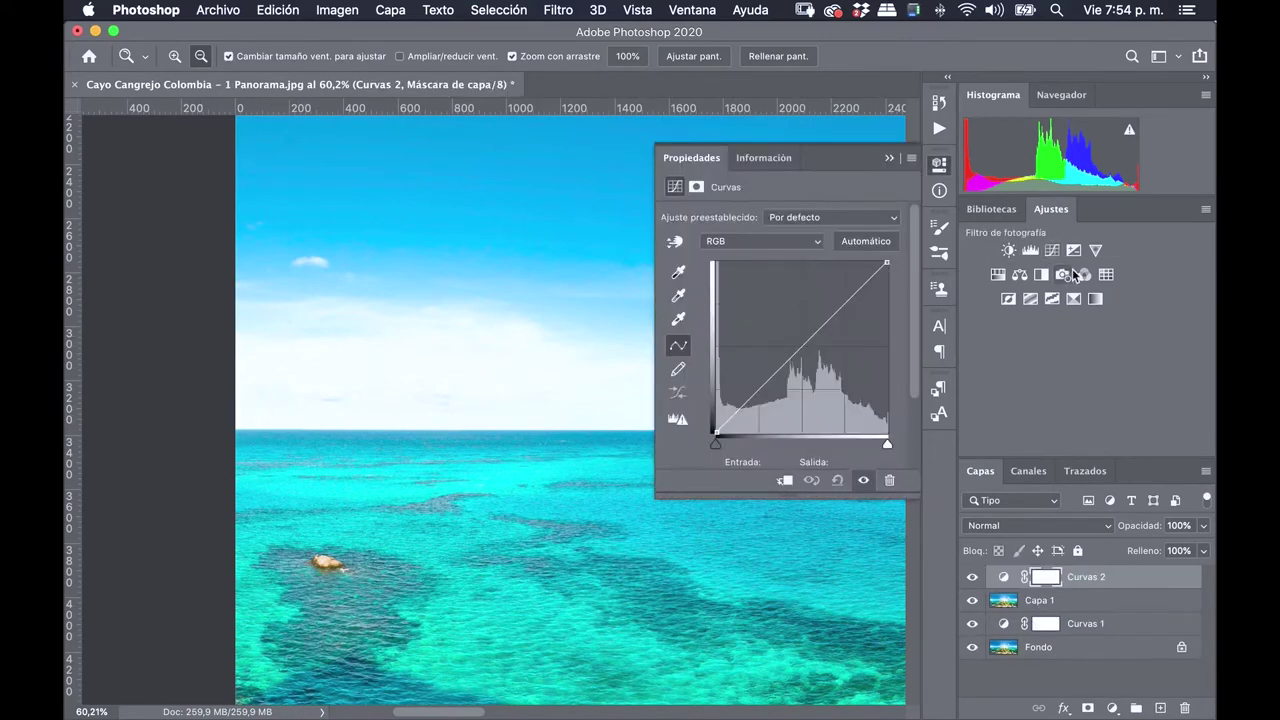
drag(809, 347, 815, 358)
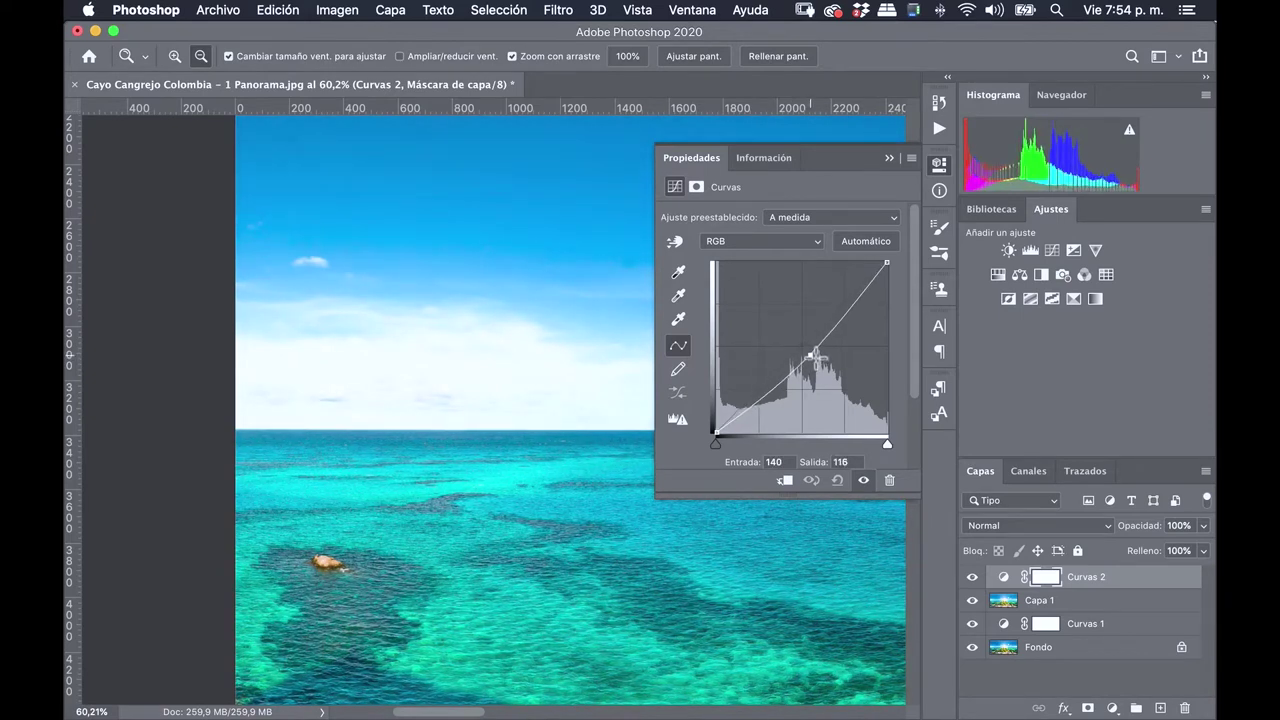
drag(817, 359, 818, 356)
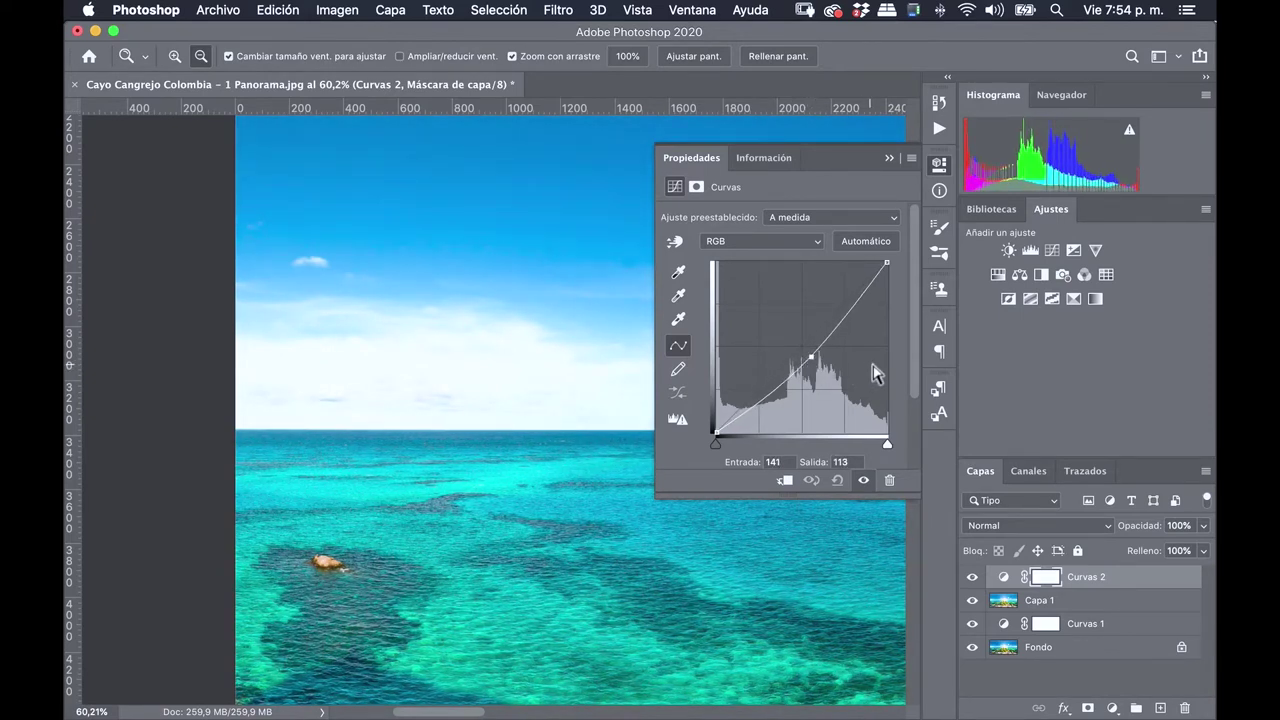
key(ctrl+i)
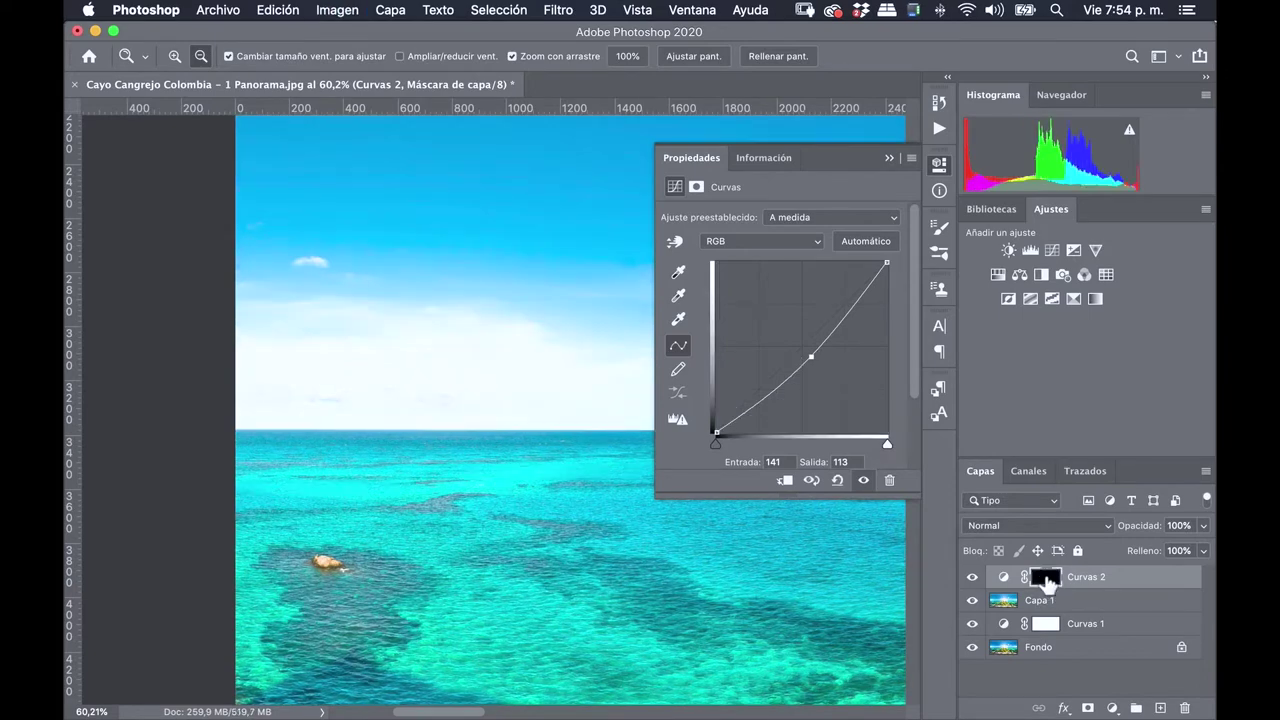
- Select the Brush, enlarge it to about 1494 px, and zoom back out on the panorama
key(b)
right_click(470, 432)
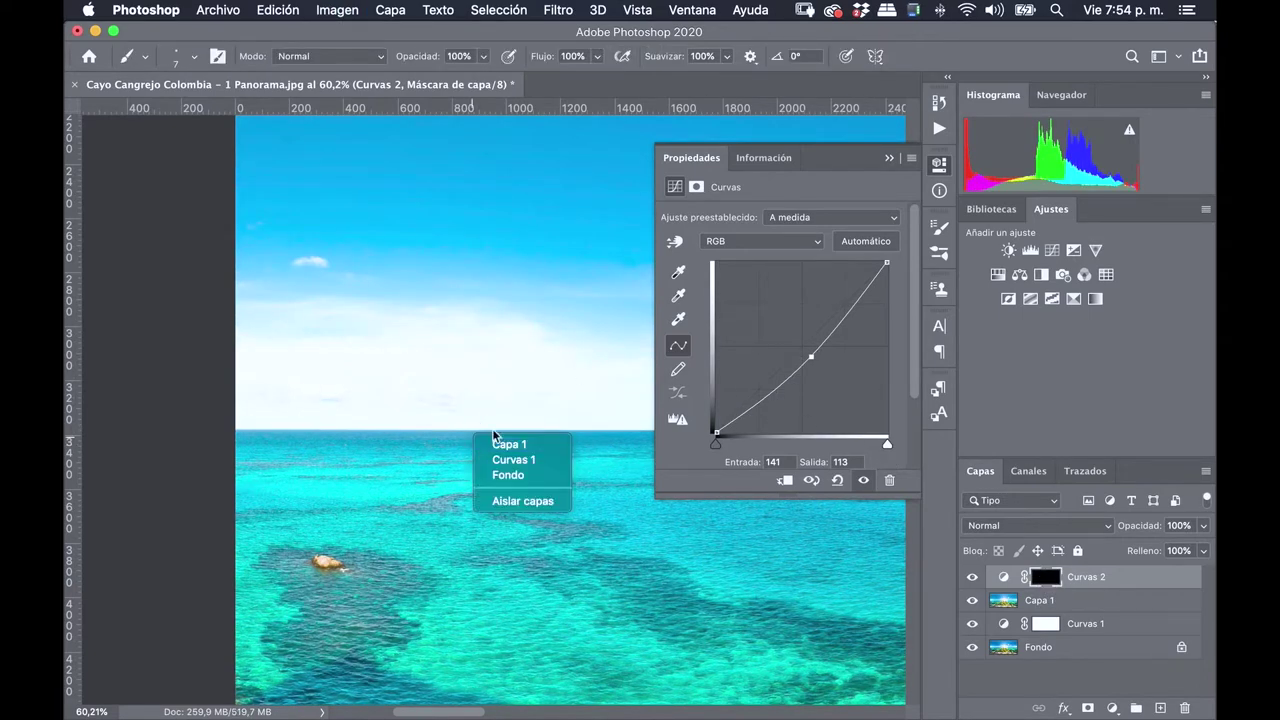
click(549, 396)
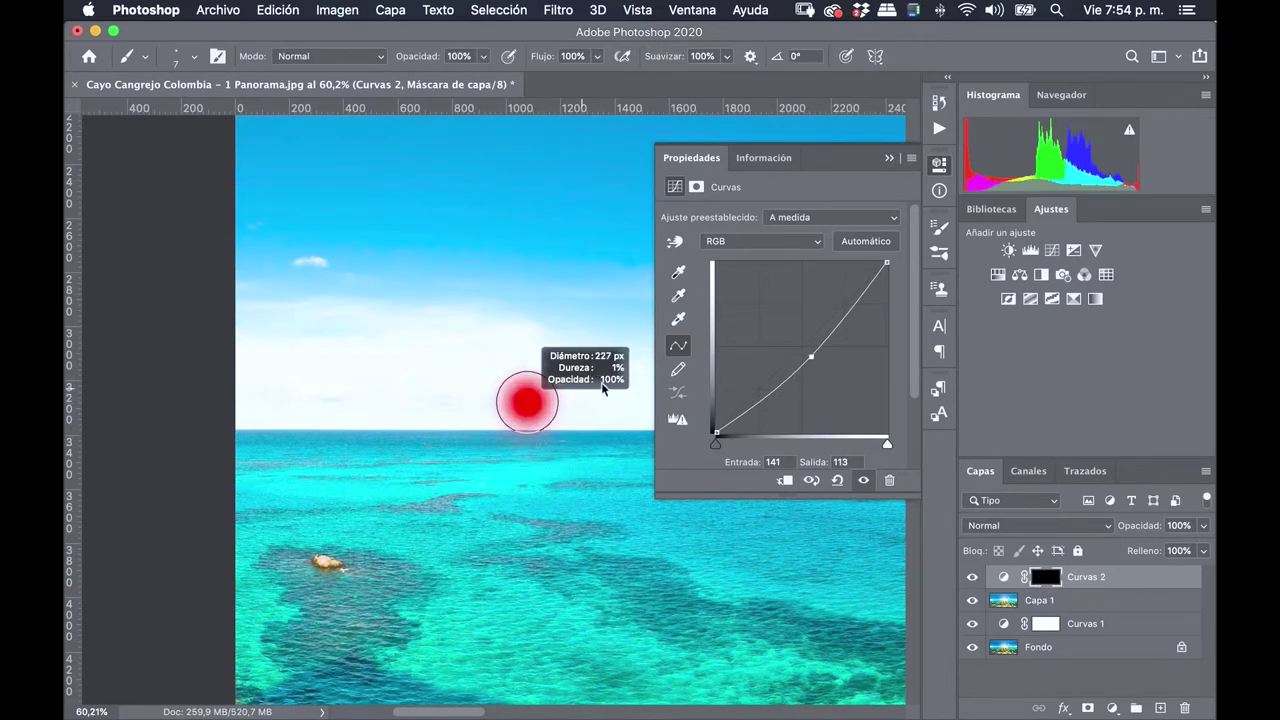
drag(532, 401, 750, 401)
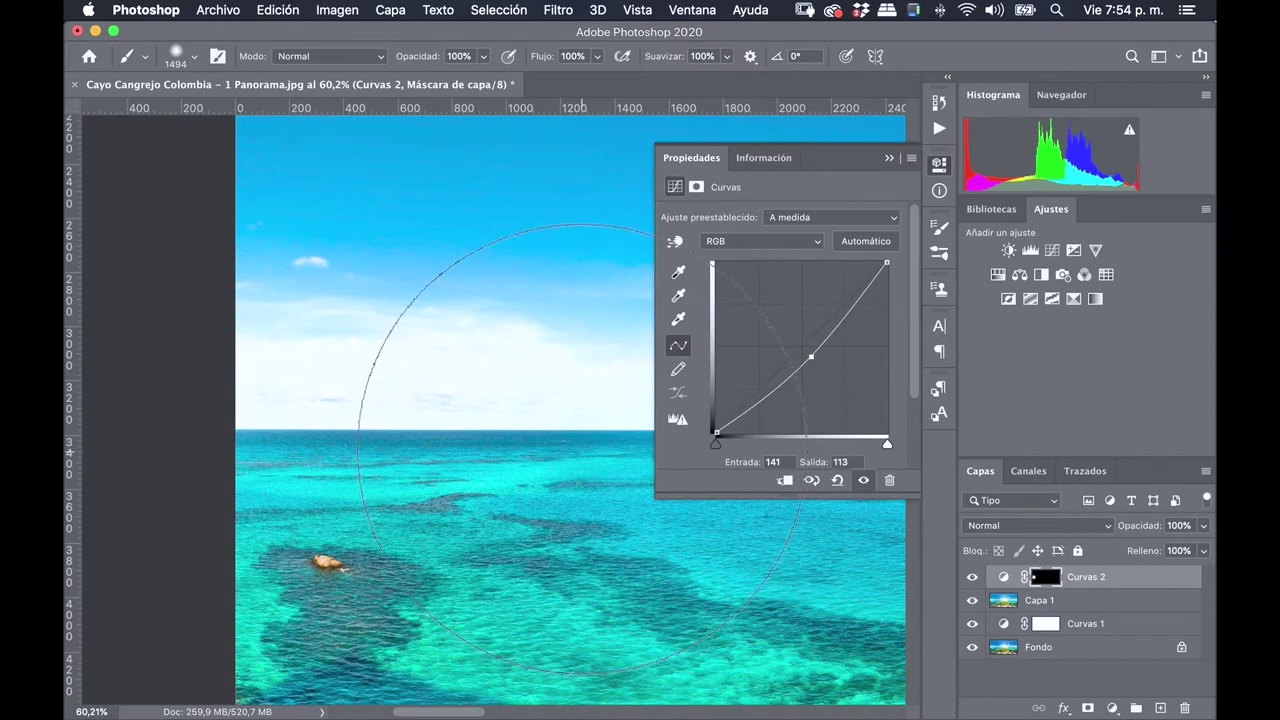
key(z)
drag(551, 426, 474, 455)
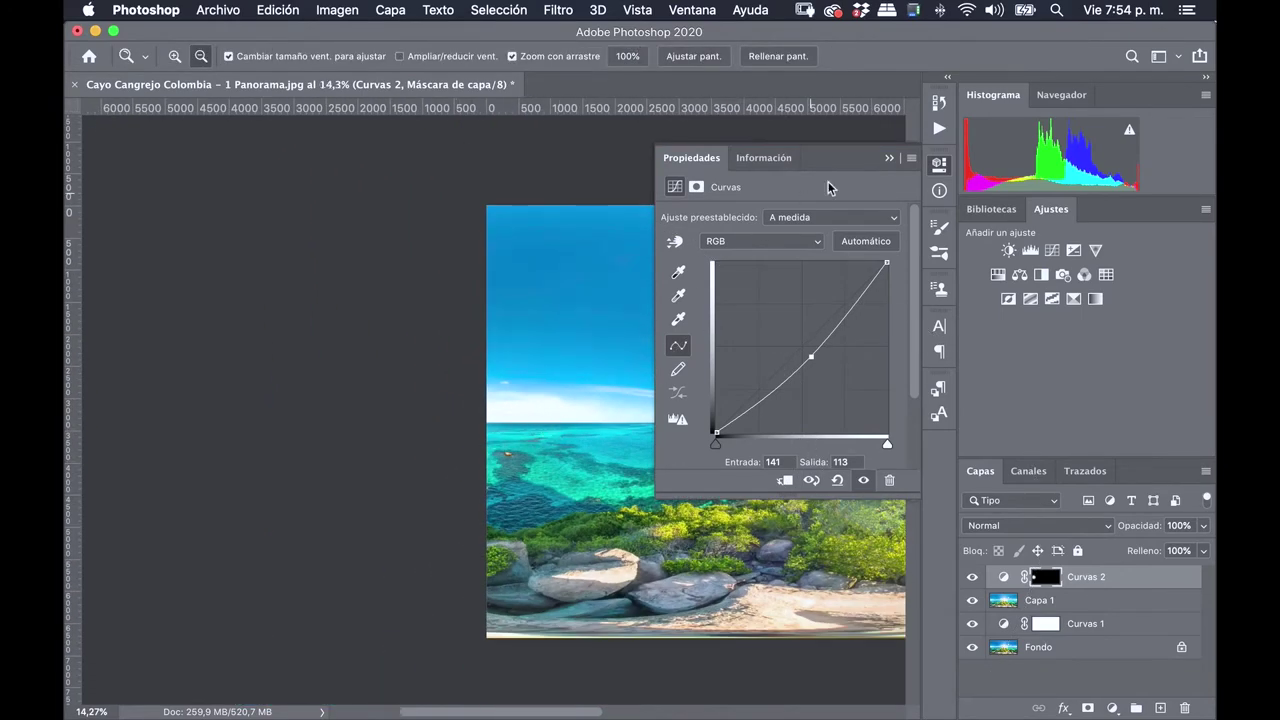
- Fit the whole panorama in view and stamp visible layers into a new Capa 2
click(889, 158)
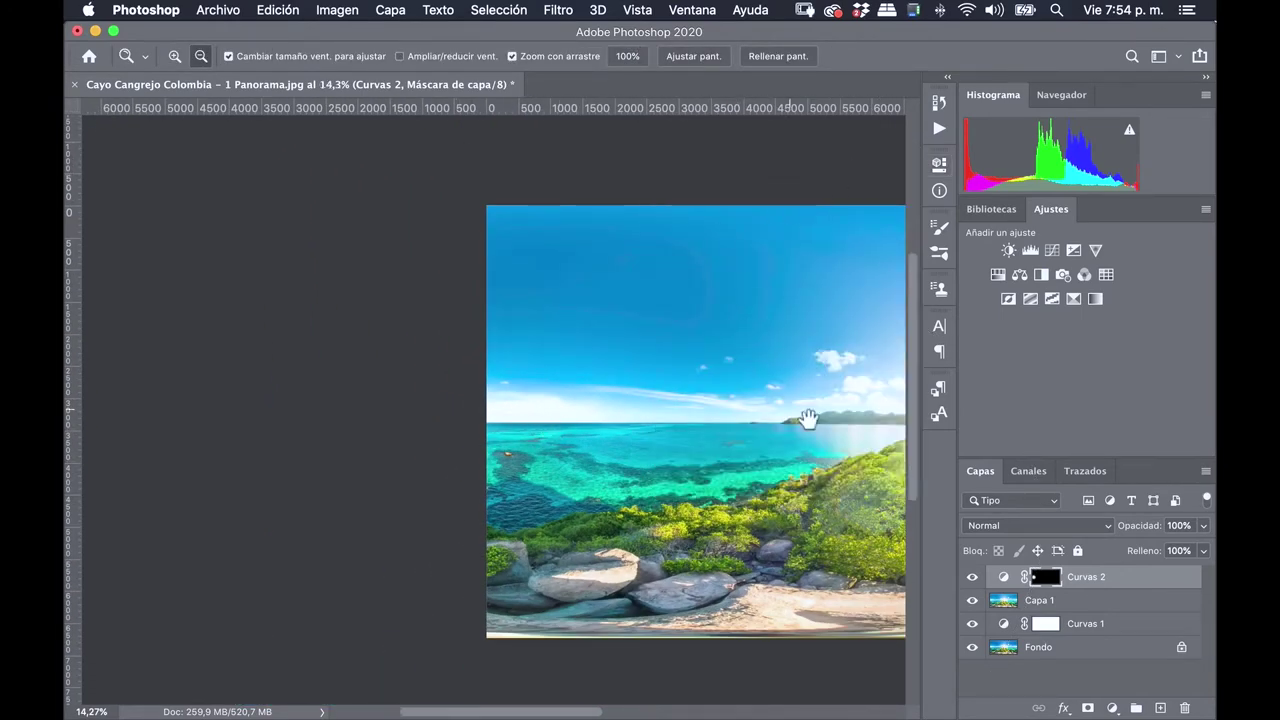
drag(808, 420, 500, 391)
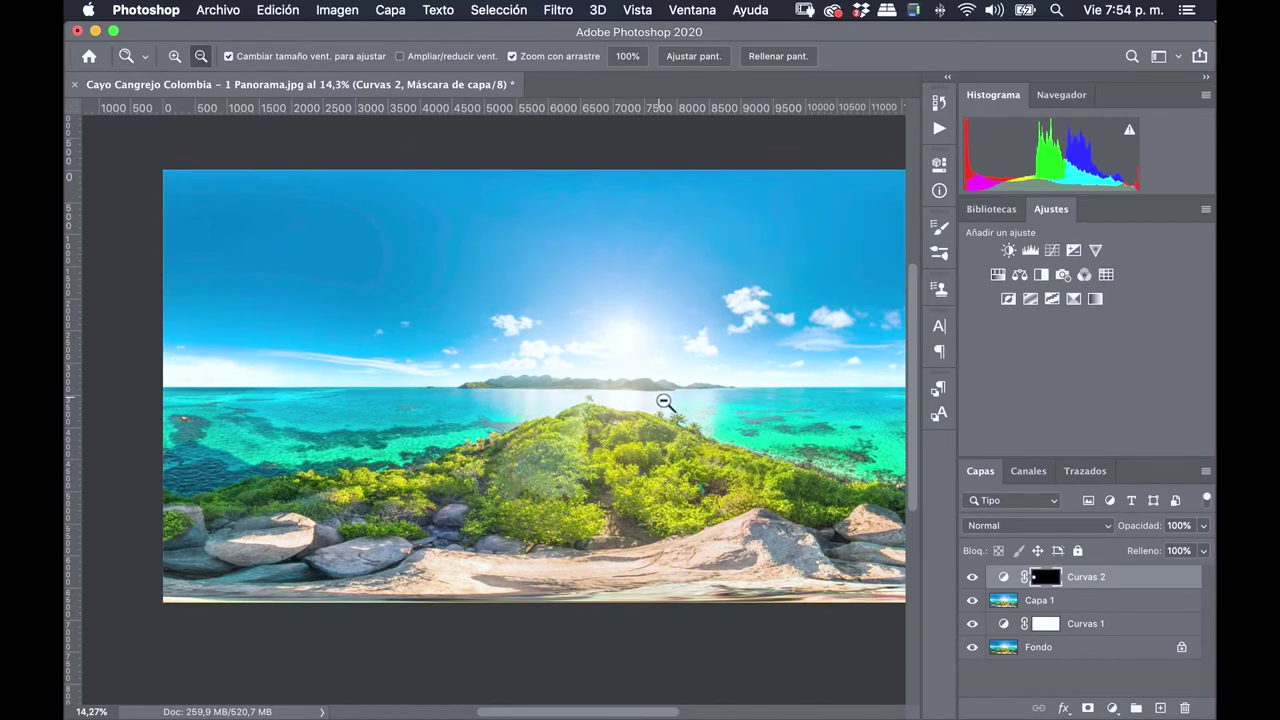
click(663, 400)
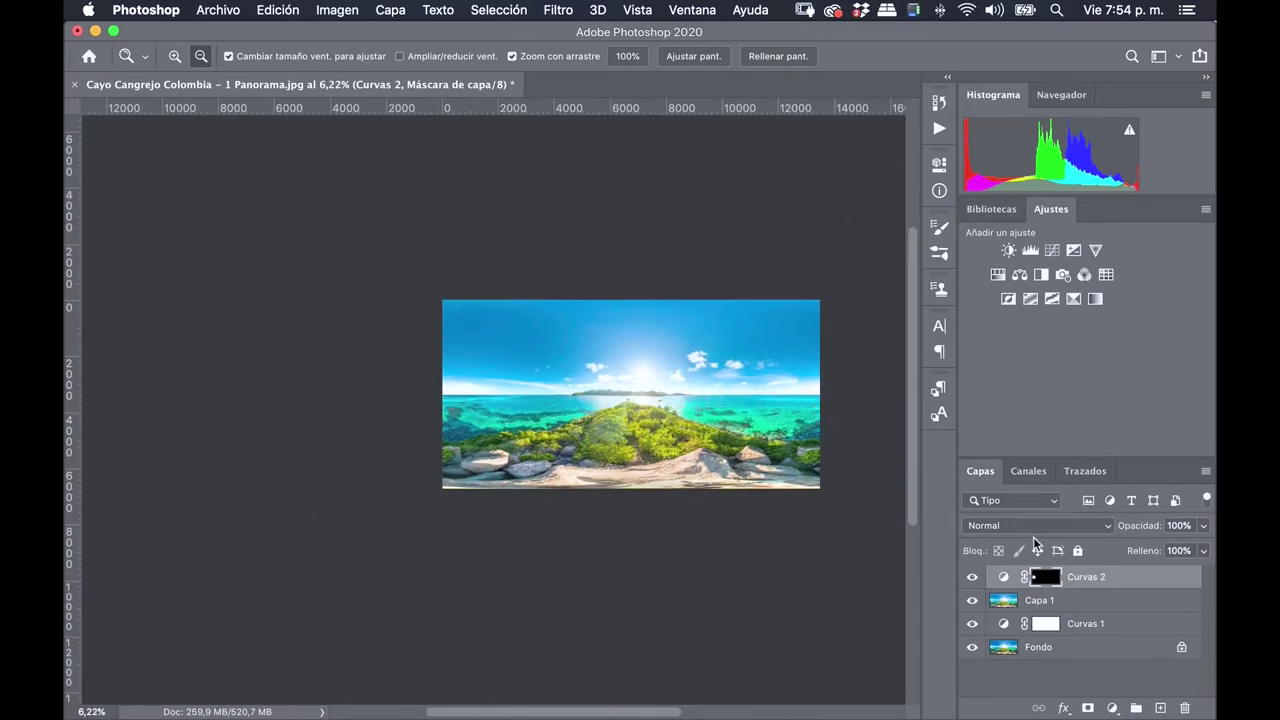
key(alt)
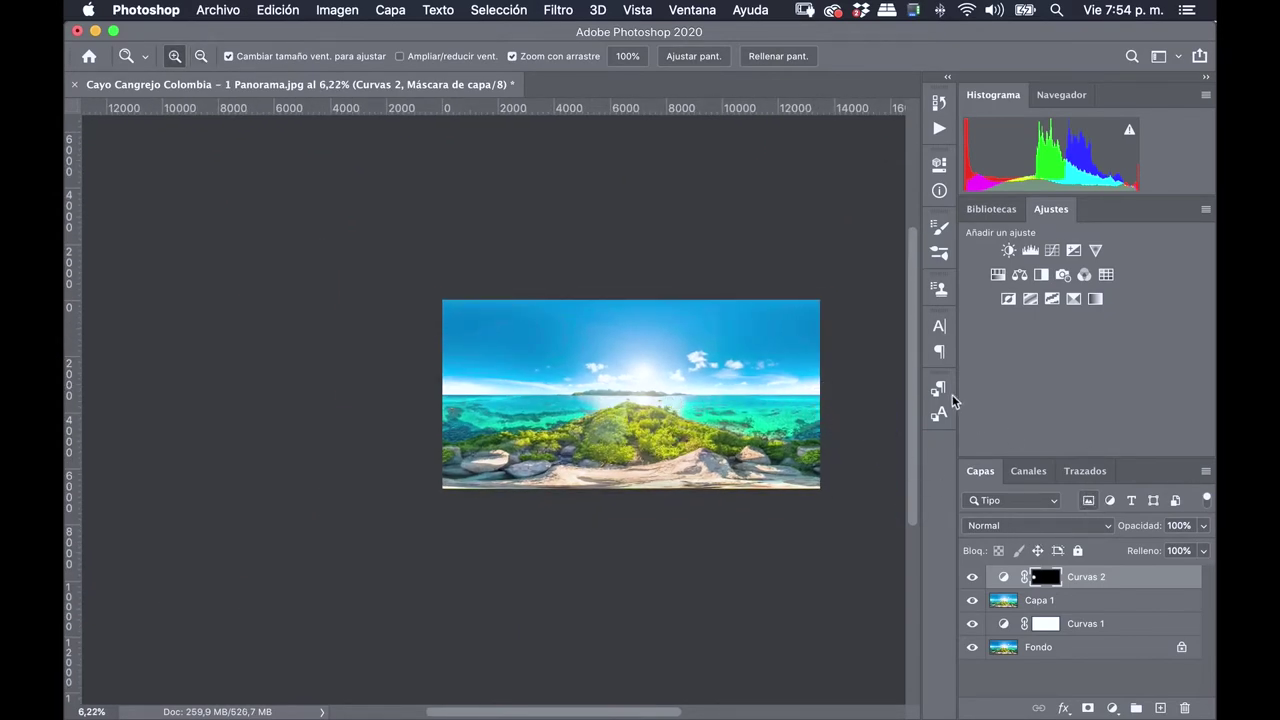
key(alt+shift+super+e)
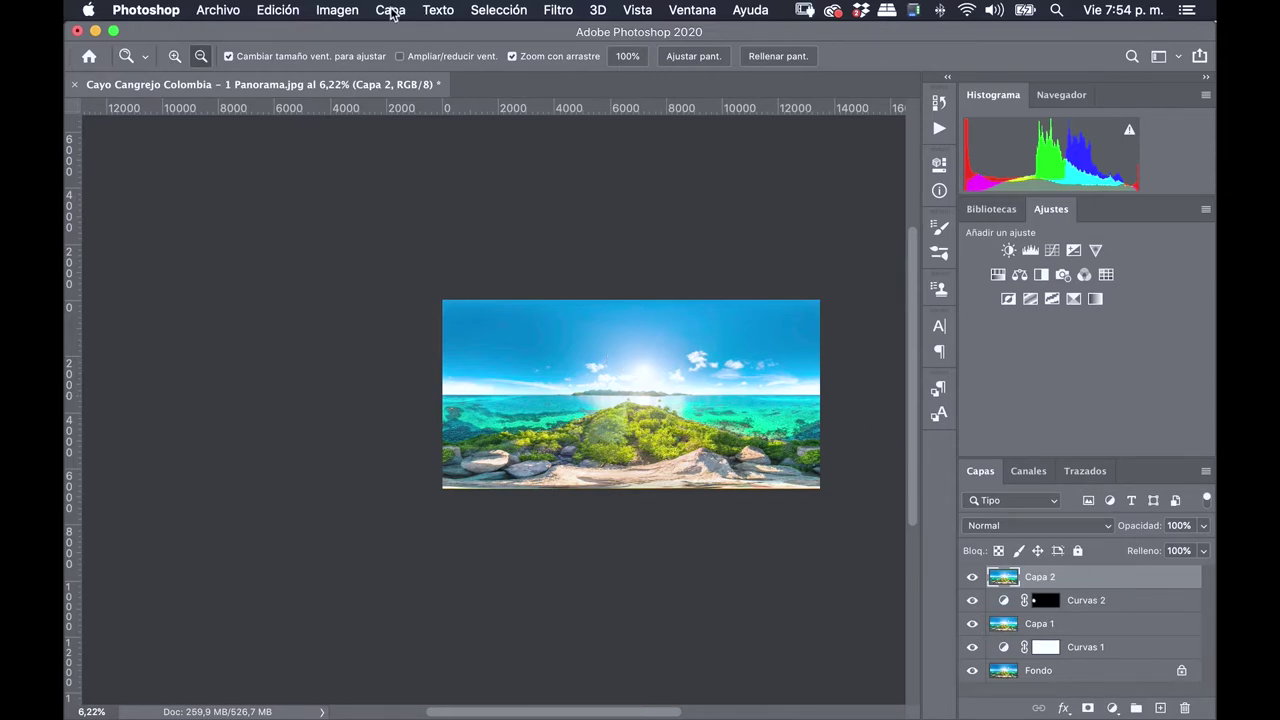
- Offset Capa 2 horizontally by -2796 pixels with Dar la vuelta wrap-around
click(392, 12)
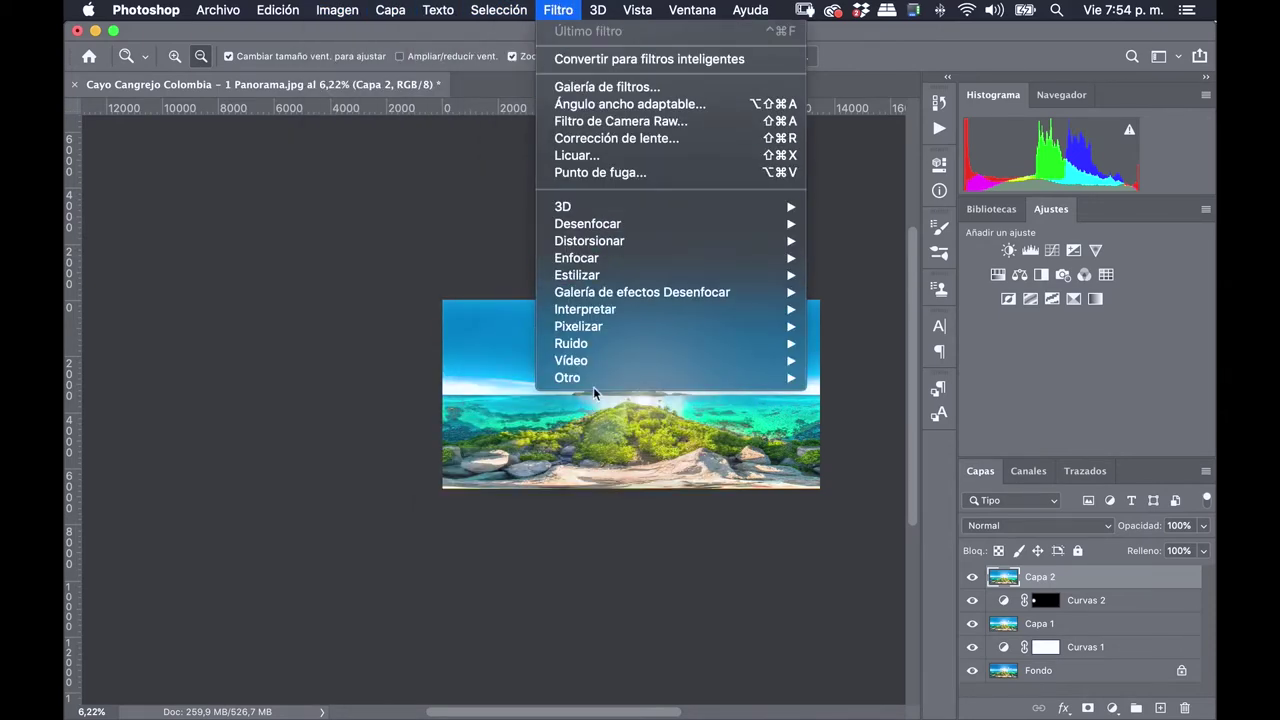
mouse_move(567, 377)
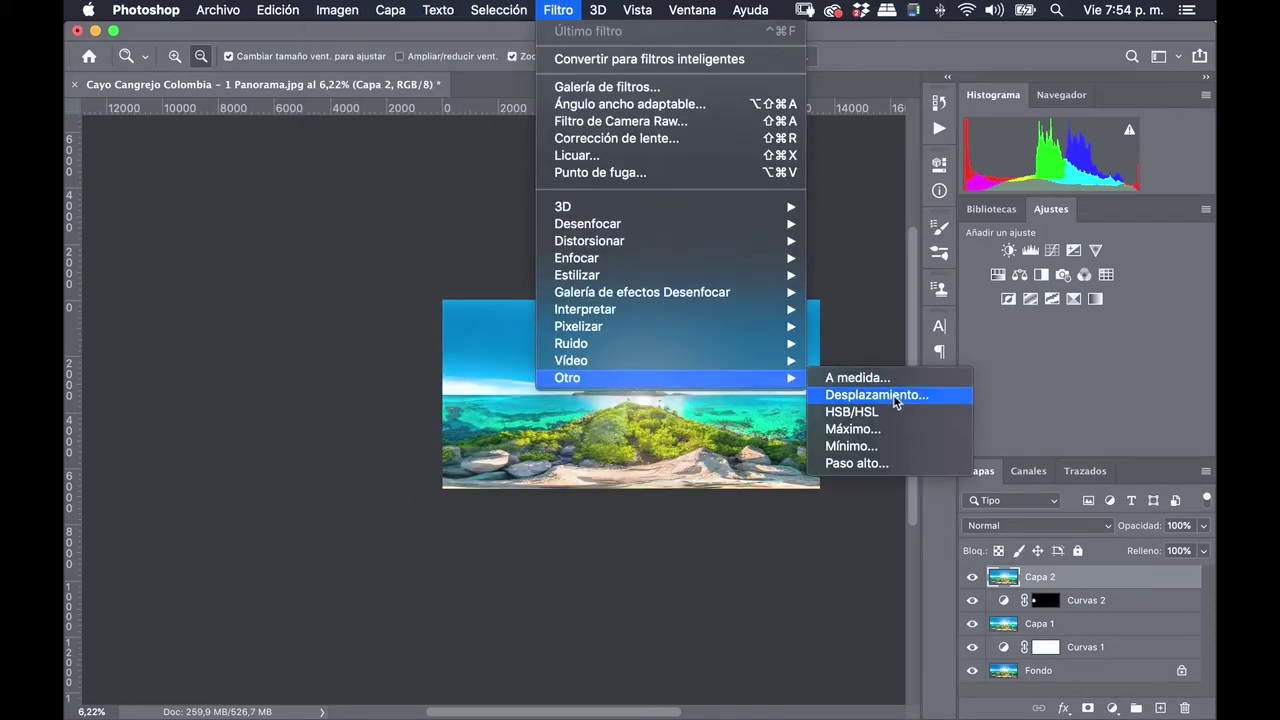
click(896, 398)
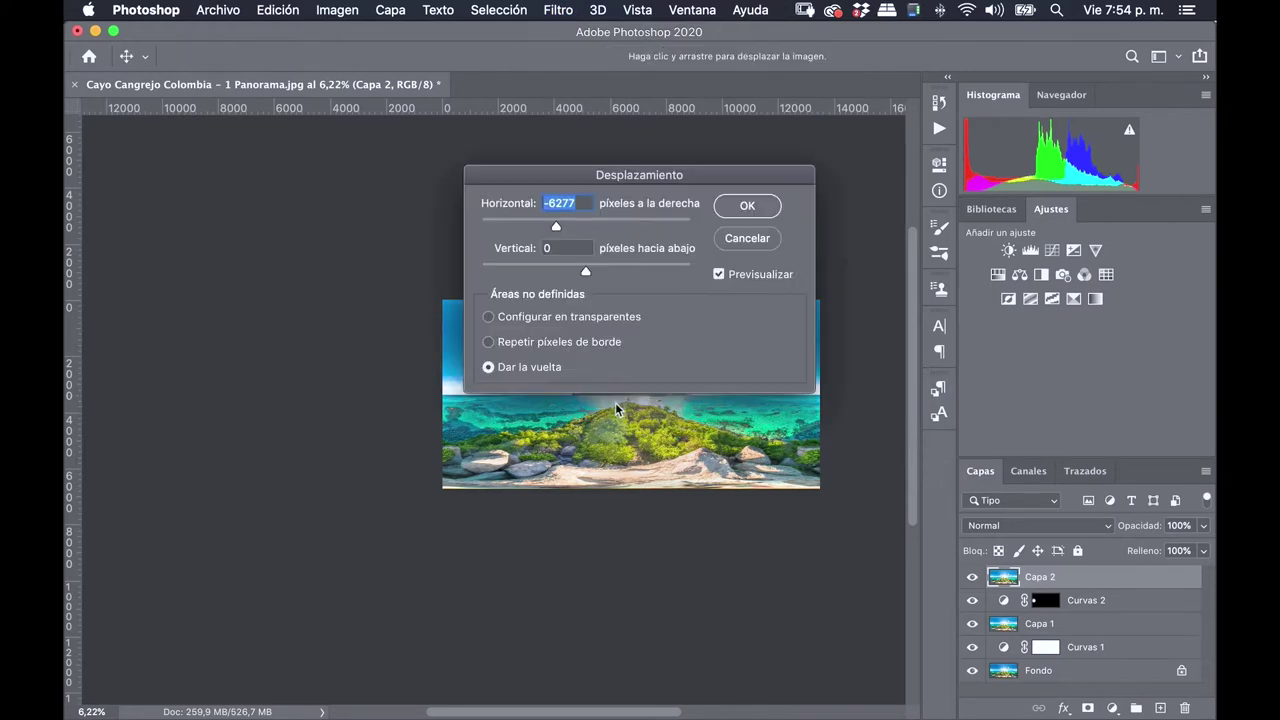
drag(652, 188, 708, 495)
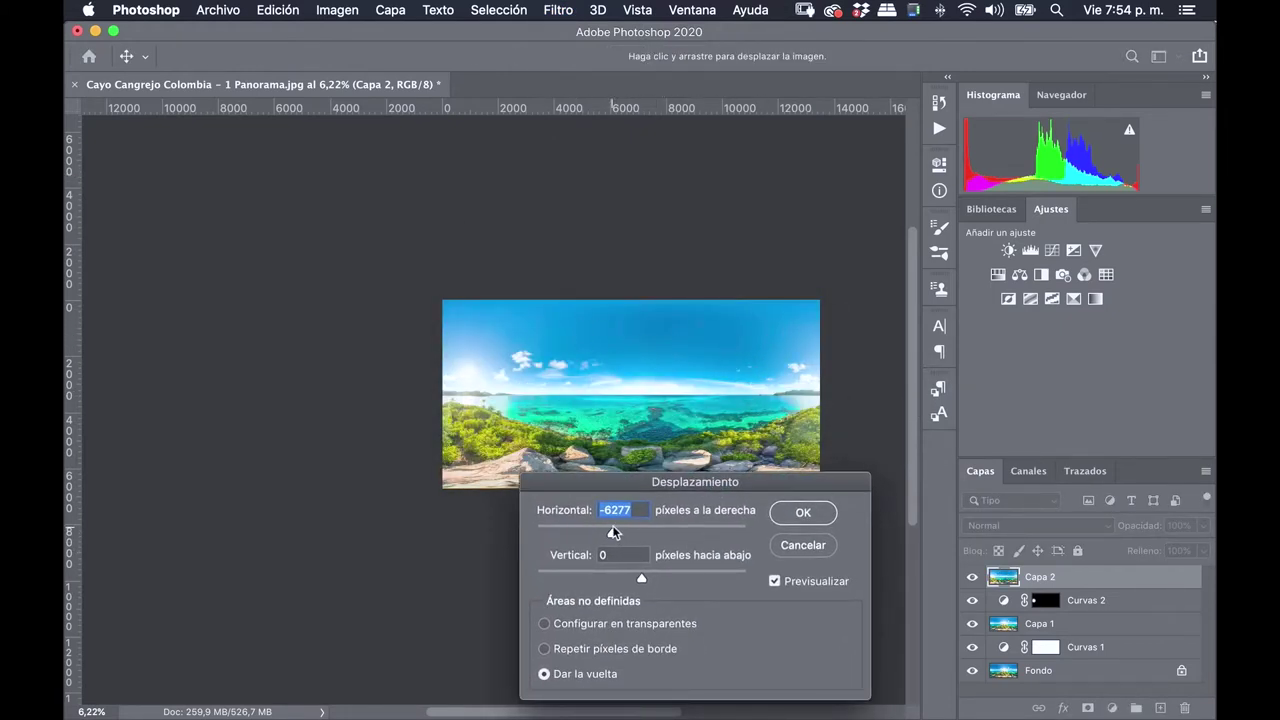
drag(599, 530, 650, 537)
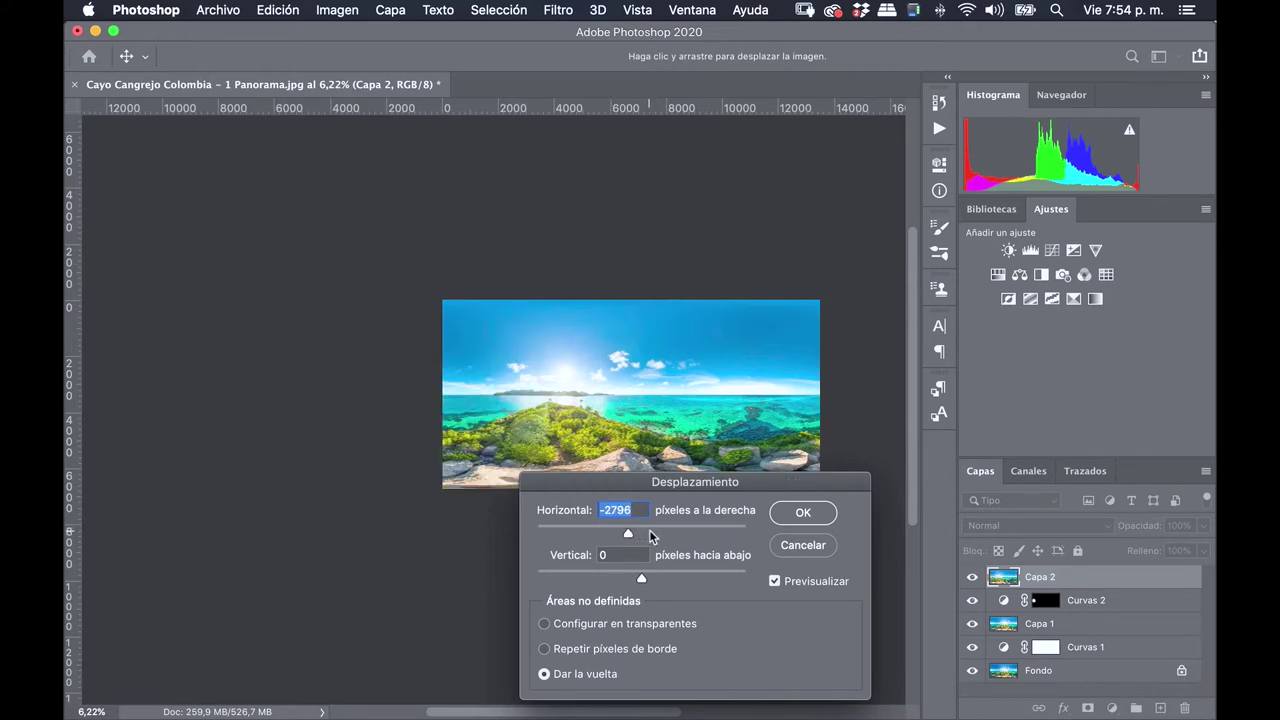
click(813, 515)
key(z)
scroll(820, 392, up, 2)
scroll(860, 380, up, 5)
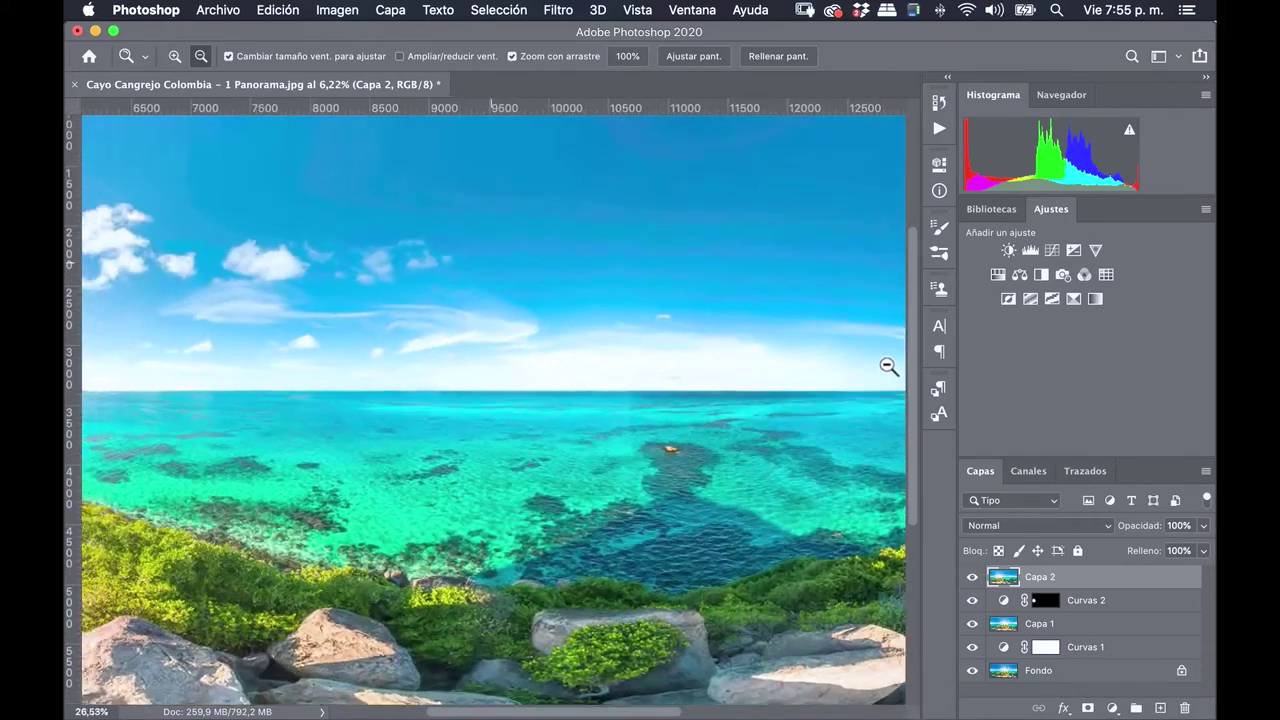
scroll(600, 450, up, 5)
scroll(610, 417, up, 3)
scroll(560, 430, up, 1)
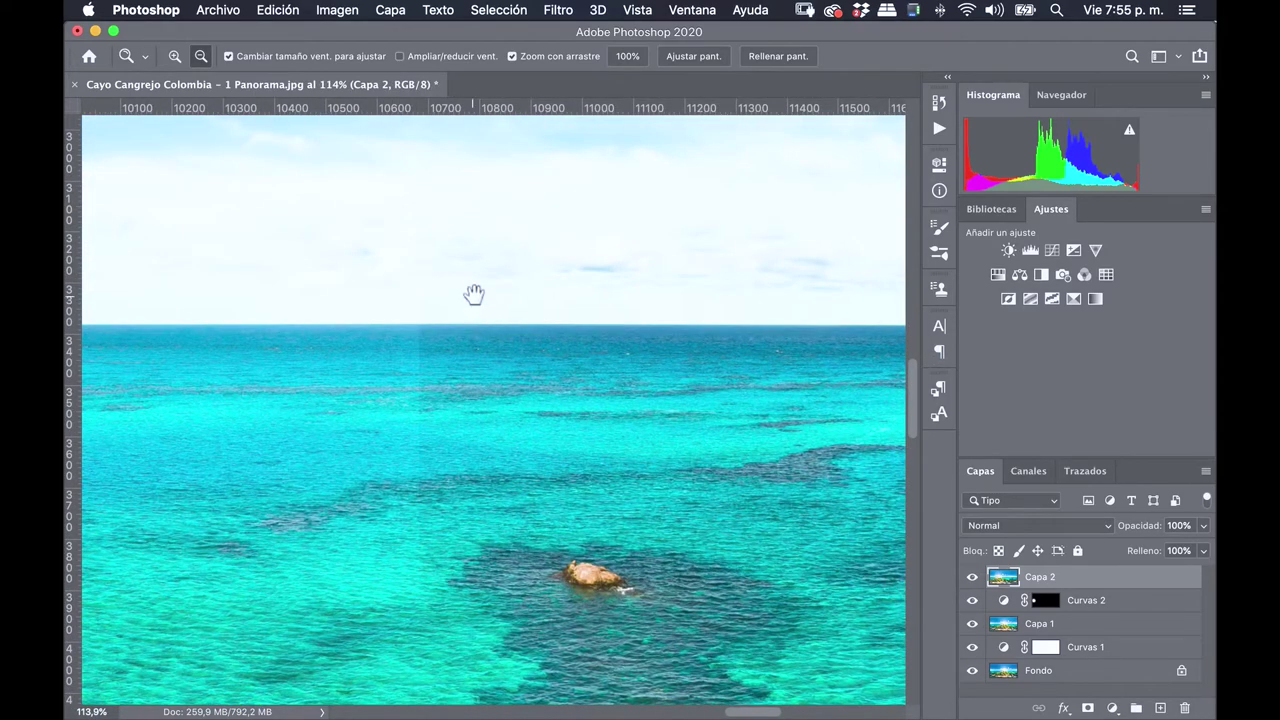
drag(474, 294, 486, 600)
mouse_move(554, 440)
mouse_down()
mouse_move(523, 677)
mouse_move(506, 292)
mouse_up()
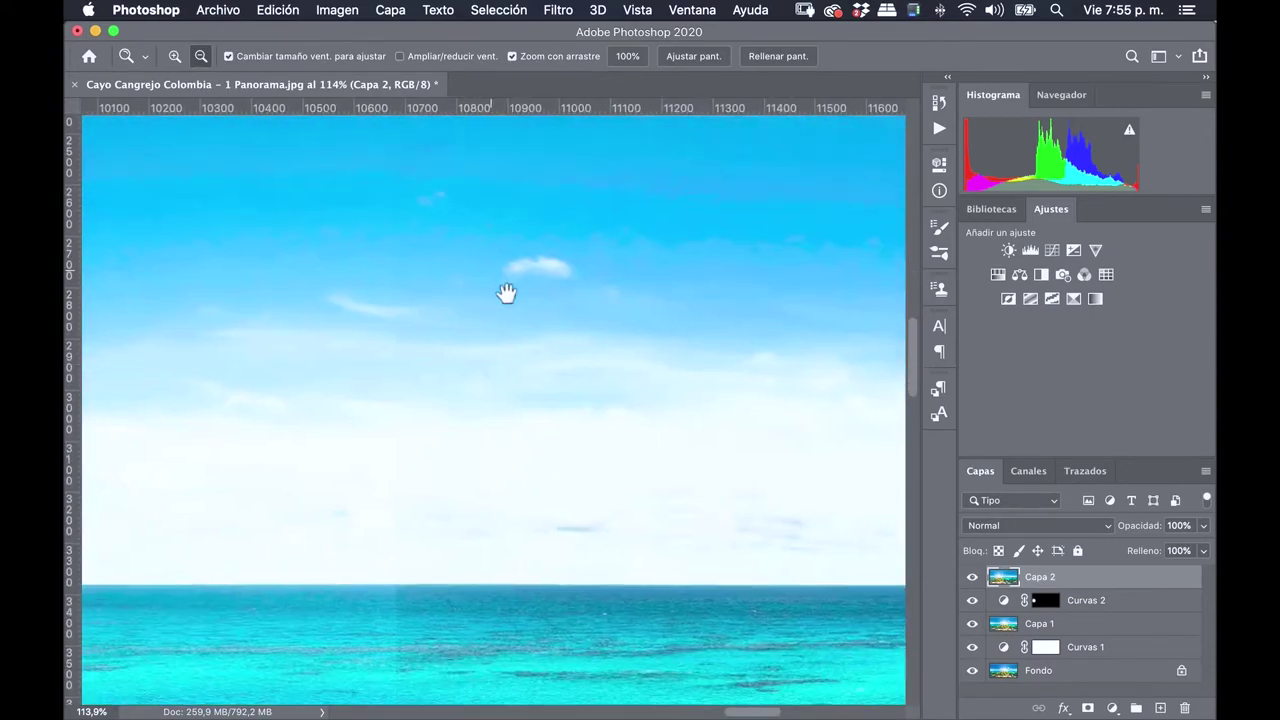
drag(520, 690, 487, 225)
drag(523, 500, 634, 514)
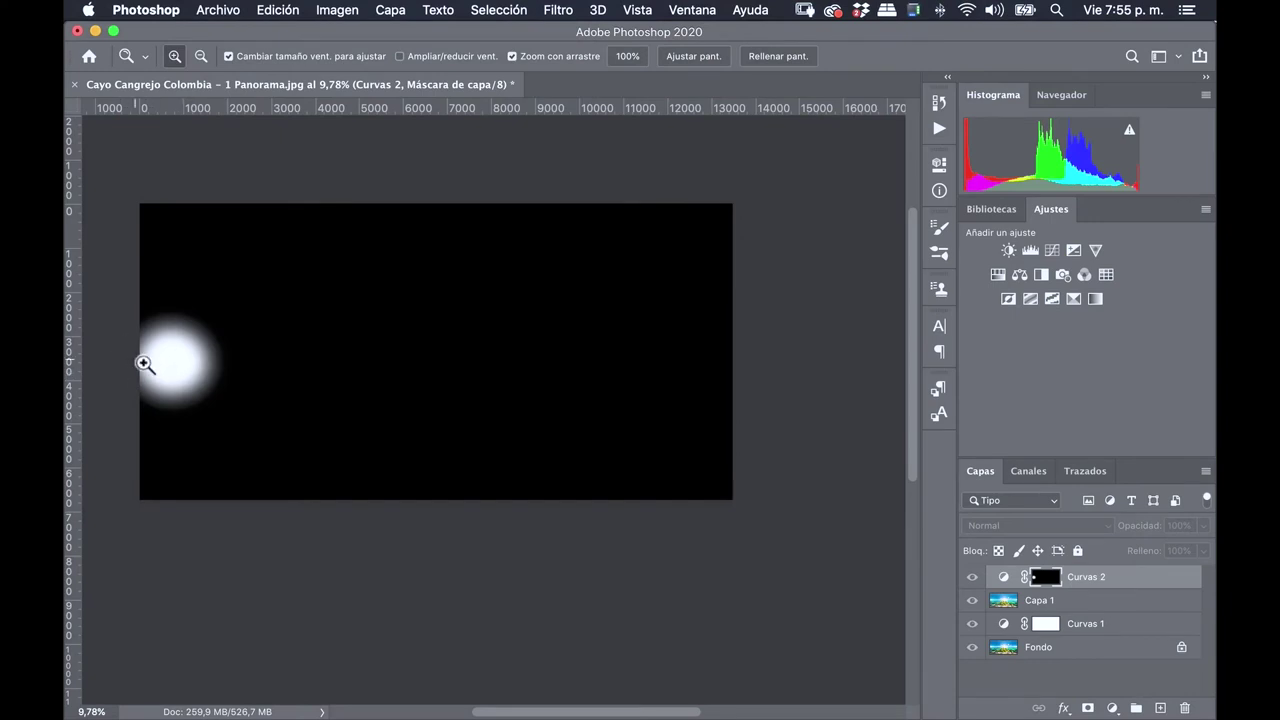
- Set the Zoom tool to zoom out and delete the masked Curvas 2 layer
key(alt)
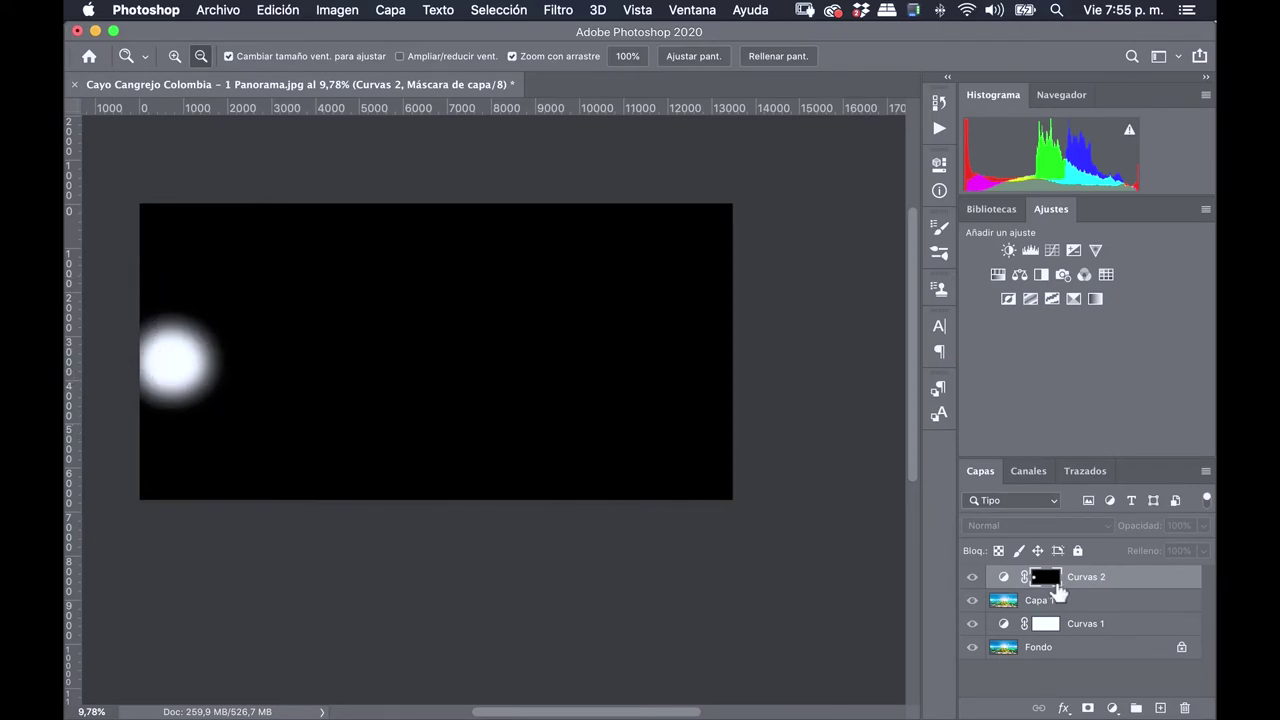
key(Delete)
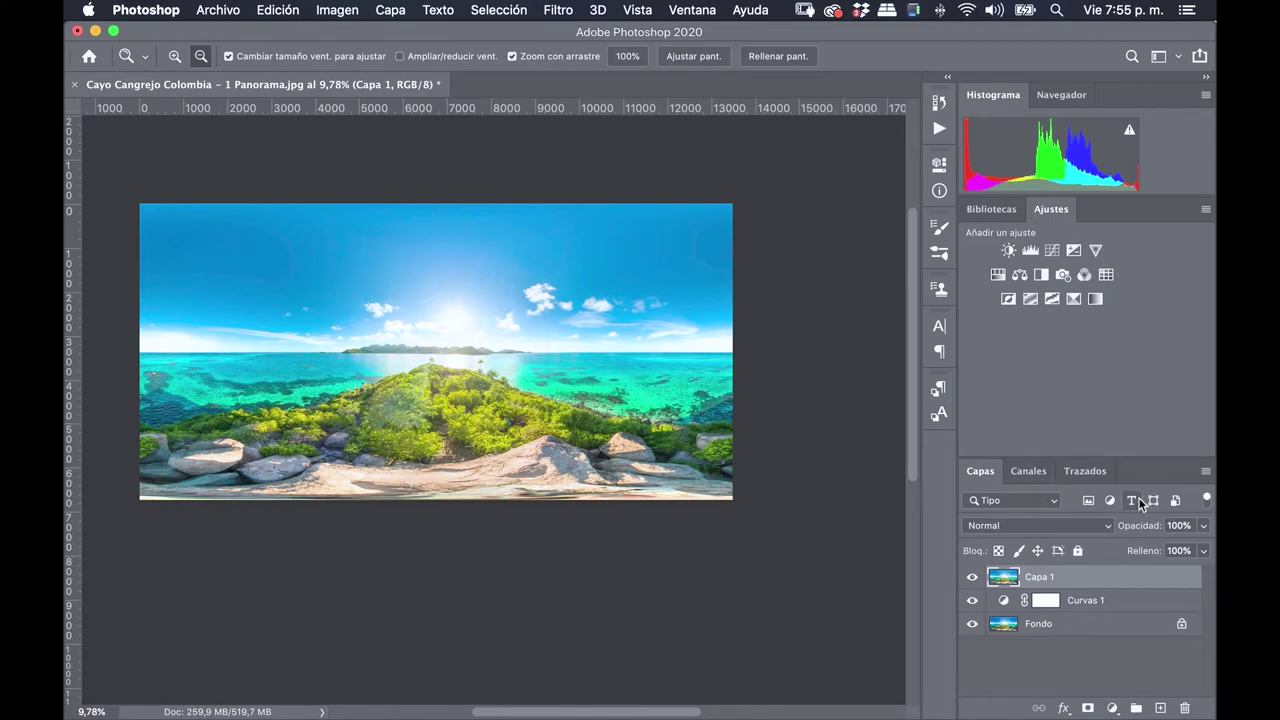
- Add a new Curvas 2 curves layer with a raised upper point and a lower second point
click(1052, 250)
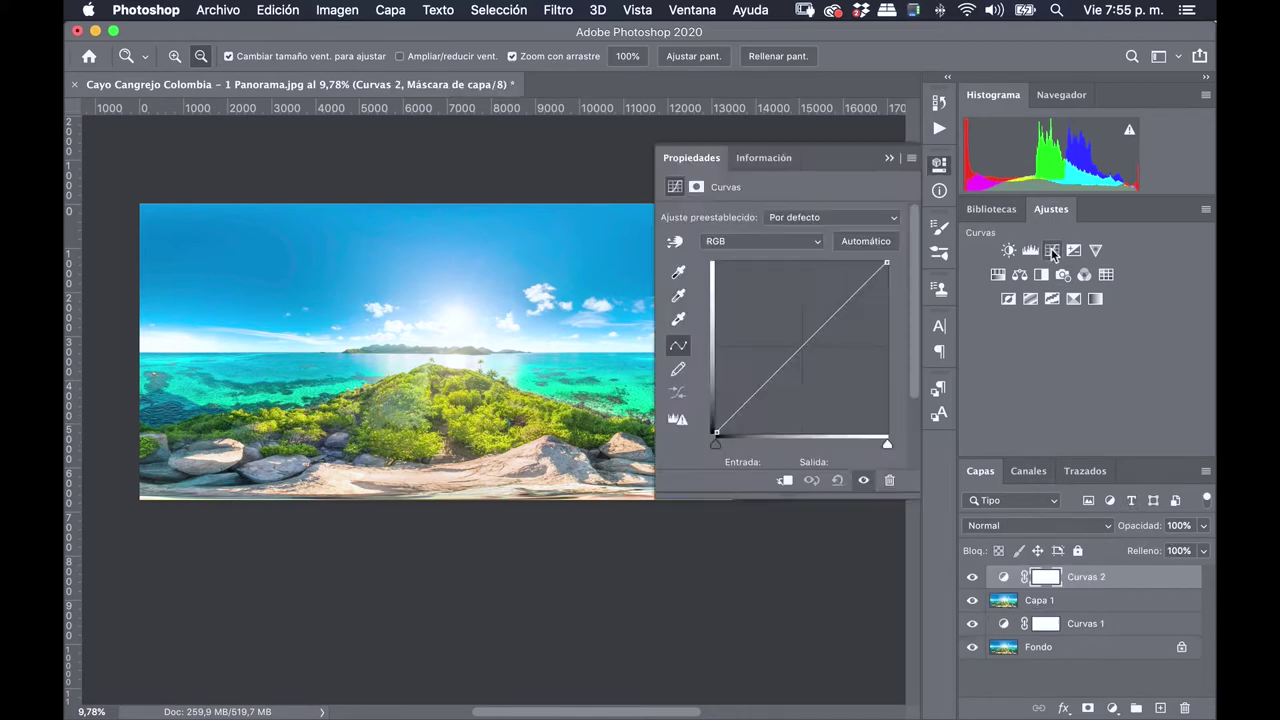
click(836, 309)
mouse_move(837, 309)
mouse_down()
mouse_move(826, 297)
mouse_move(833, 311)
mouse_up()
click(787, 367)
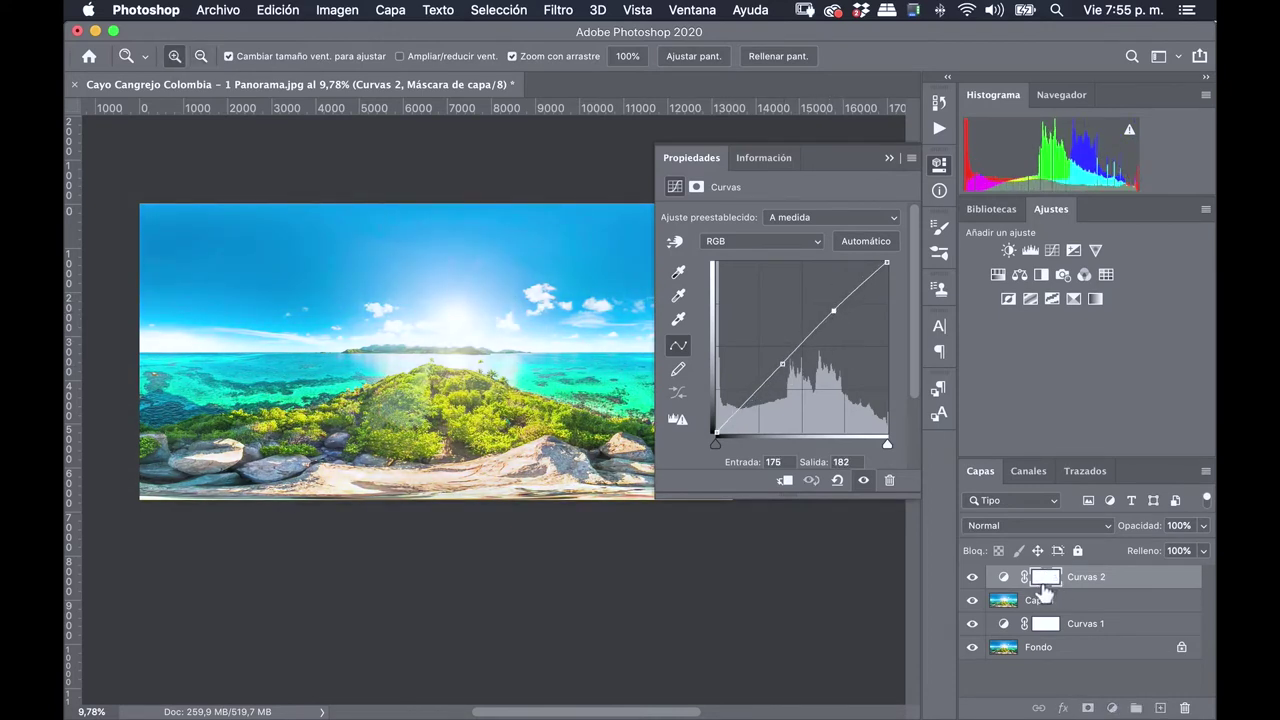
- Check the white Curvas 2 mask, close Properties, and zoom out to the whole panorama
alt+click(1040, 582)
click(889, 158)
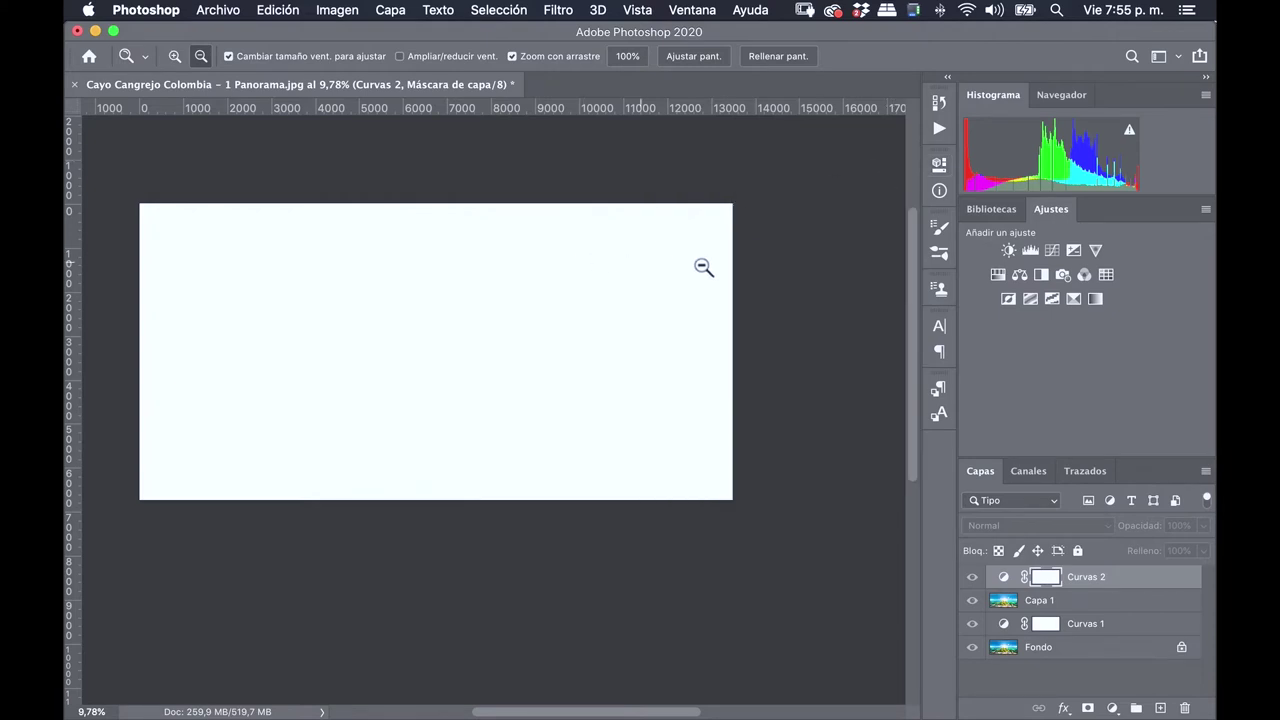
click(1001, 577)
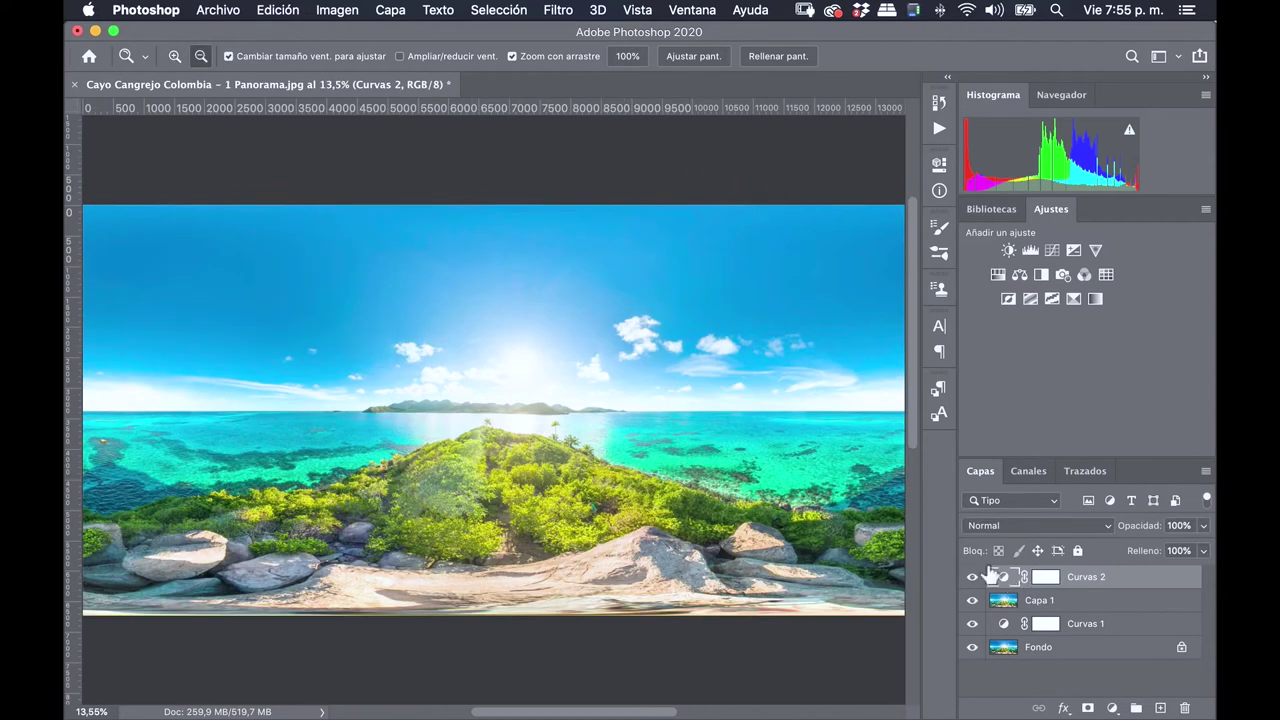
click(703, 441)
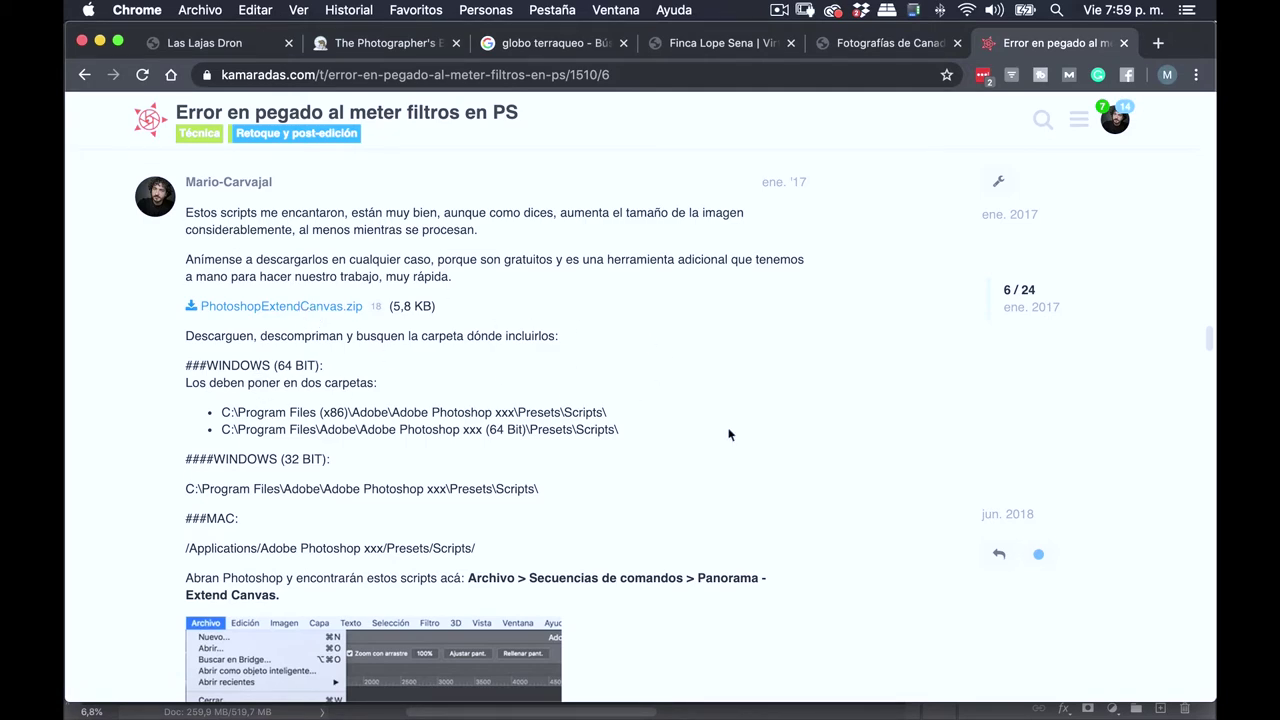
- Scroll the kamaradas.com post down to the Panorama - Extend Canvas script explanation
scroll(729, 434, down, 2)
scroll(729, 434, down, 3)
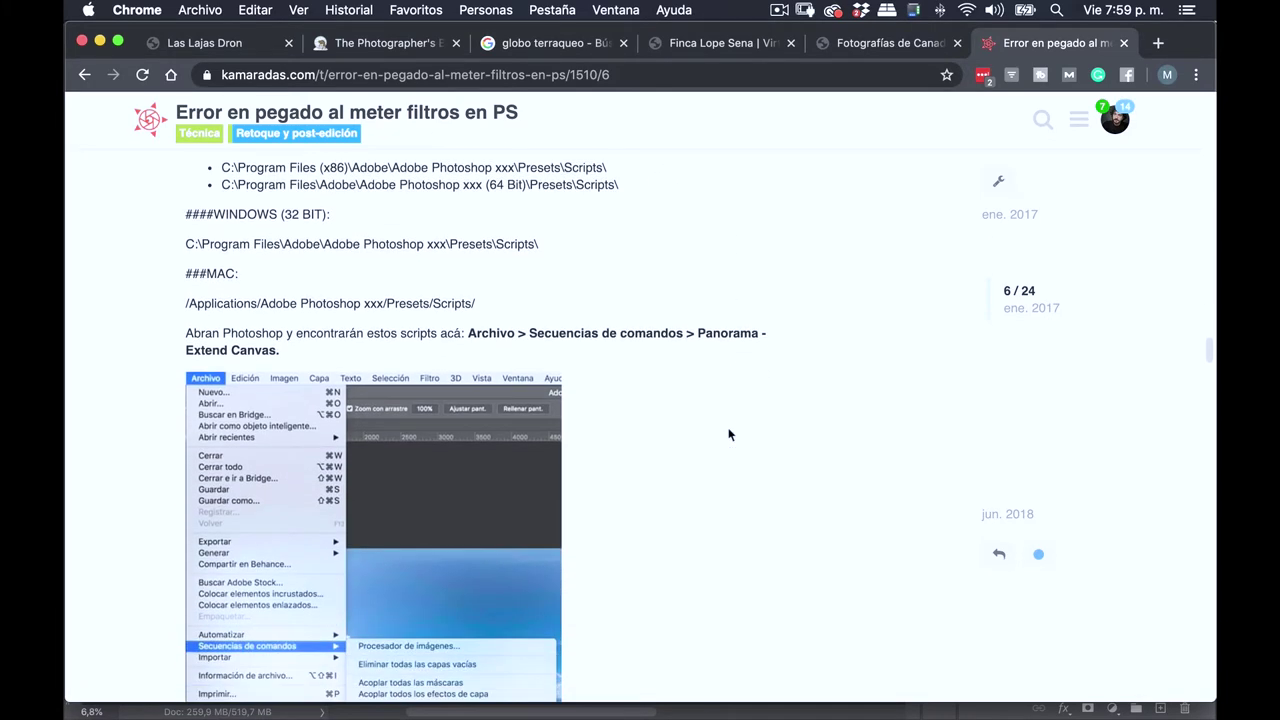
scroll(729, 434, down, 3)
scroll(729, 434, down, 1)
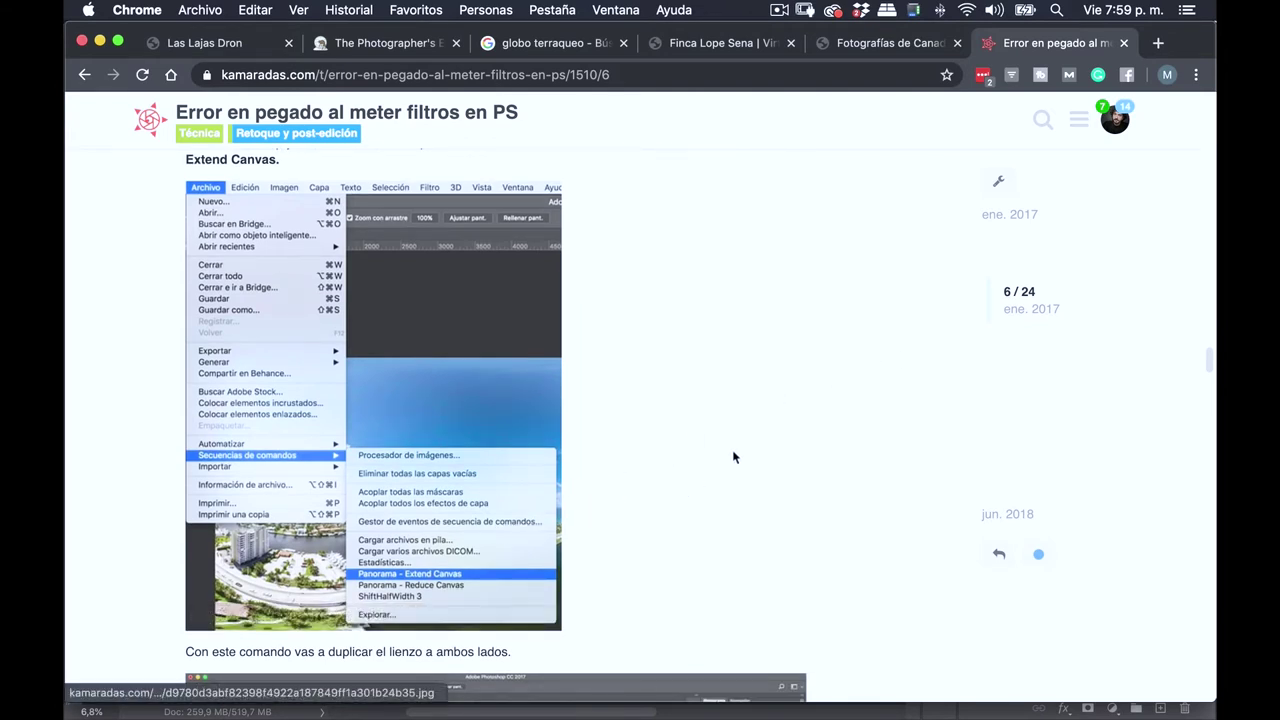
scroll(743, 428, down, 3)
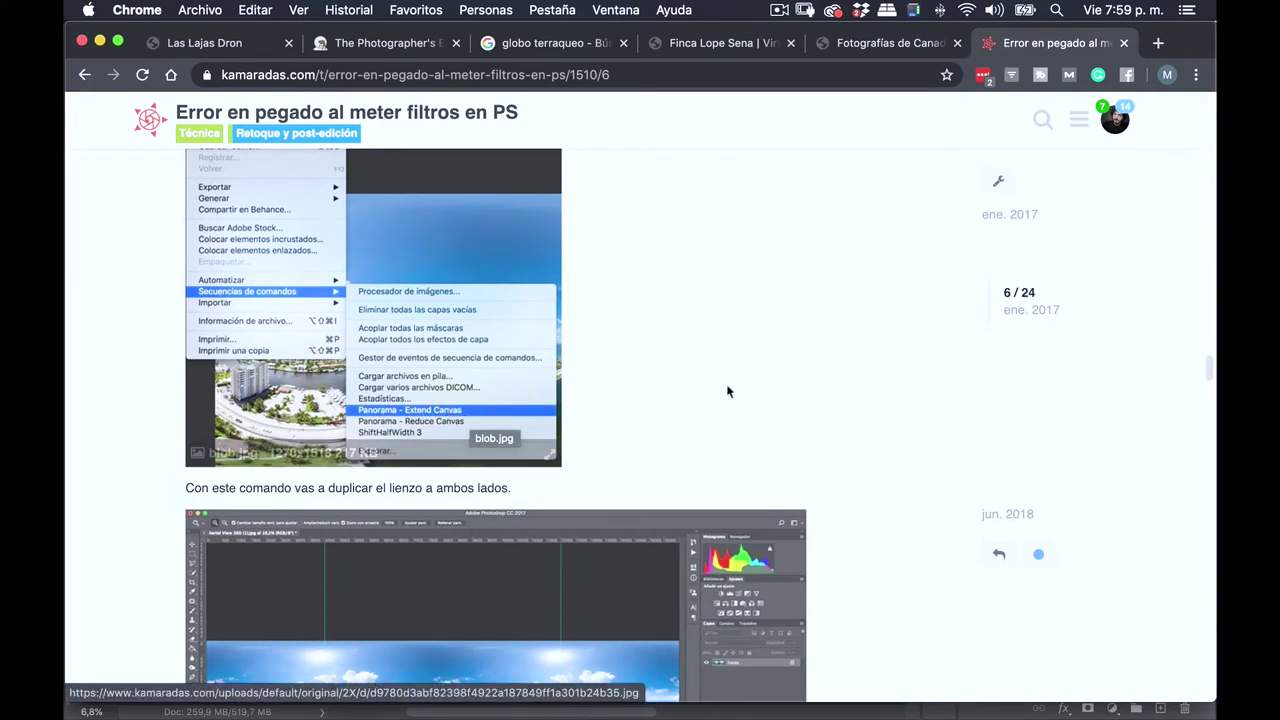
scroll(749, 371, down, 4)
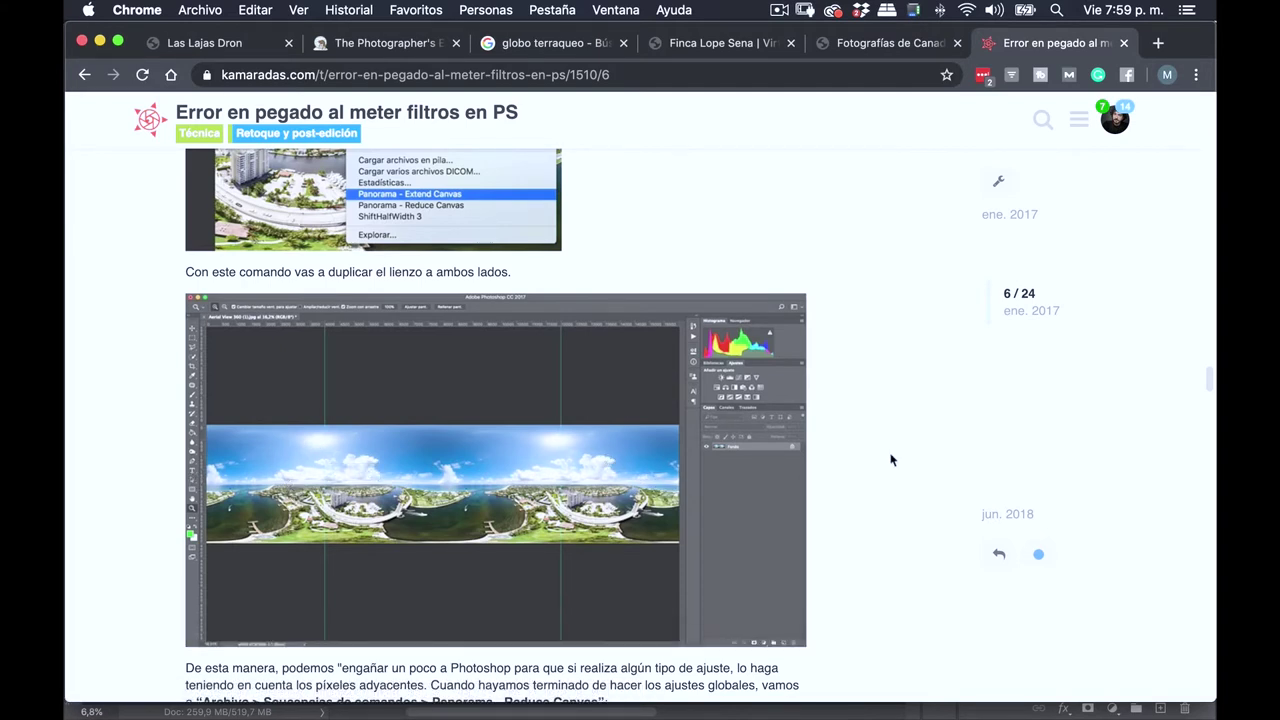
scroll(893, 460, down, 2)
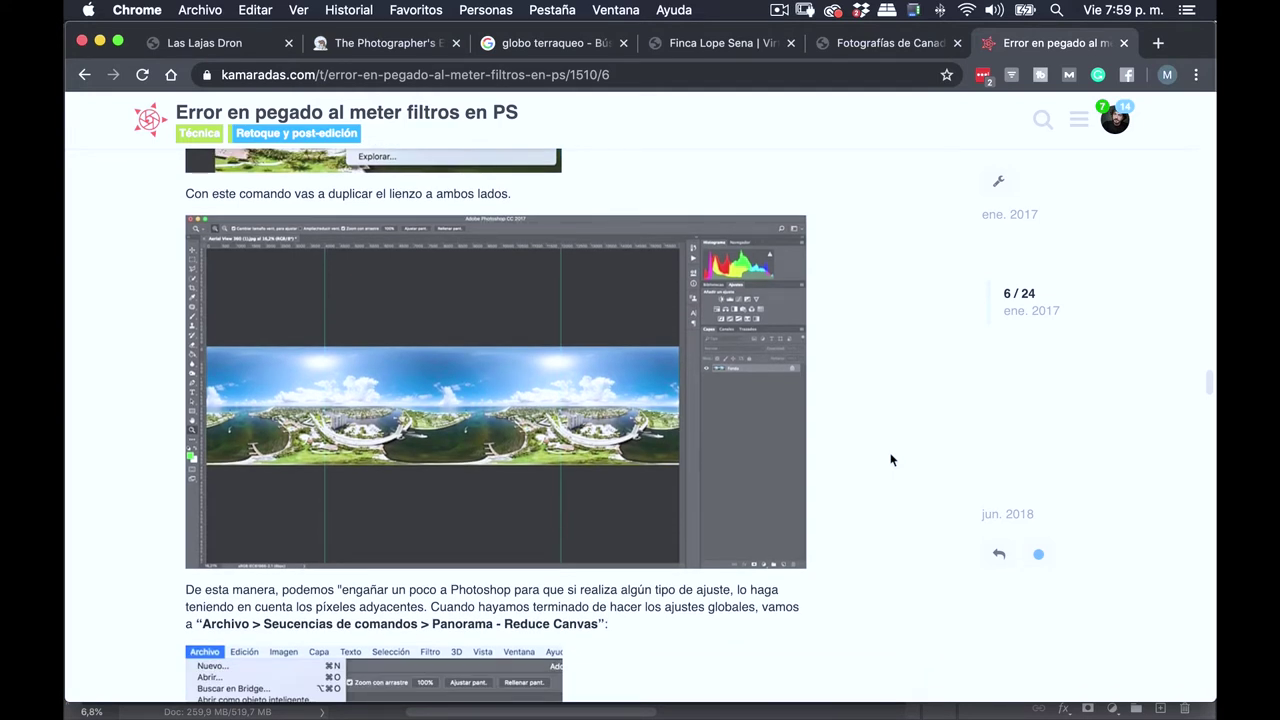
scroll(893, 460, down, 4)
scroll(893, 460, down, 3)
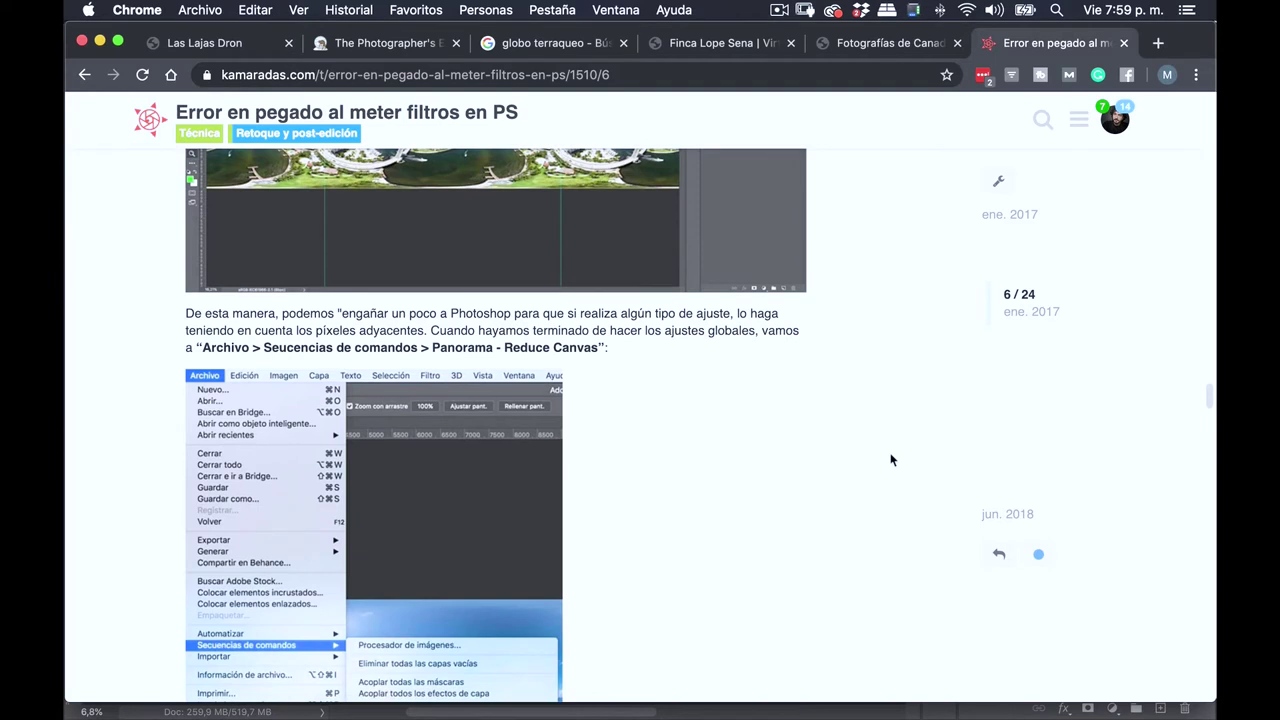
scroll(893, 460, down, 3)
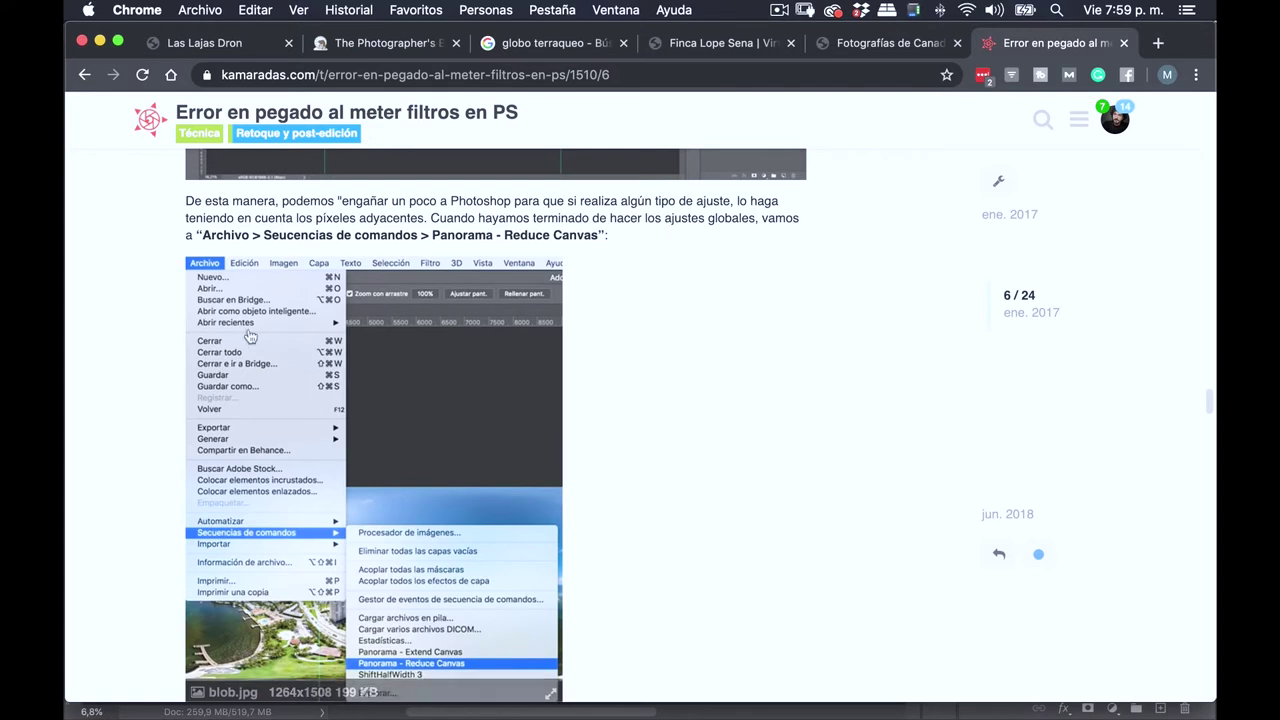
scroll(806, 452, down, 4)
scroll(806, 455, down, 8)
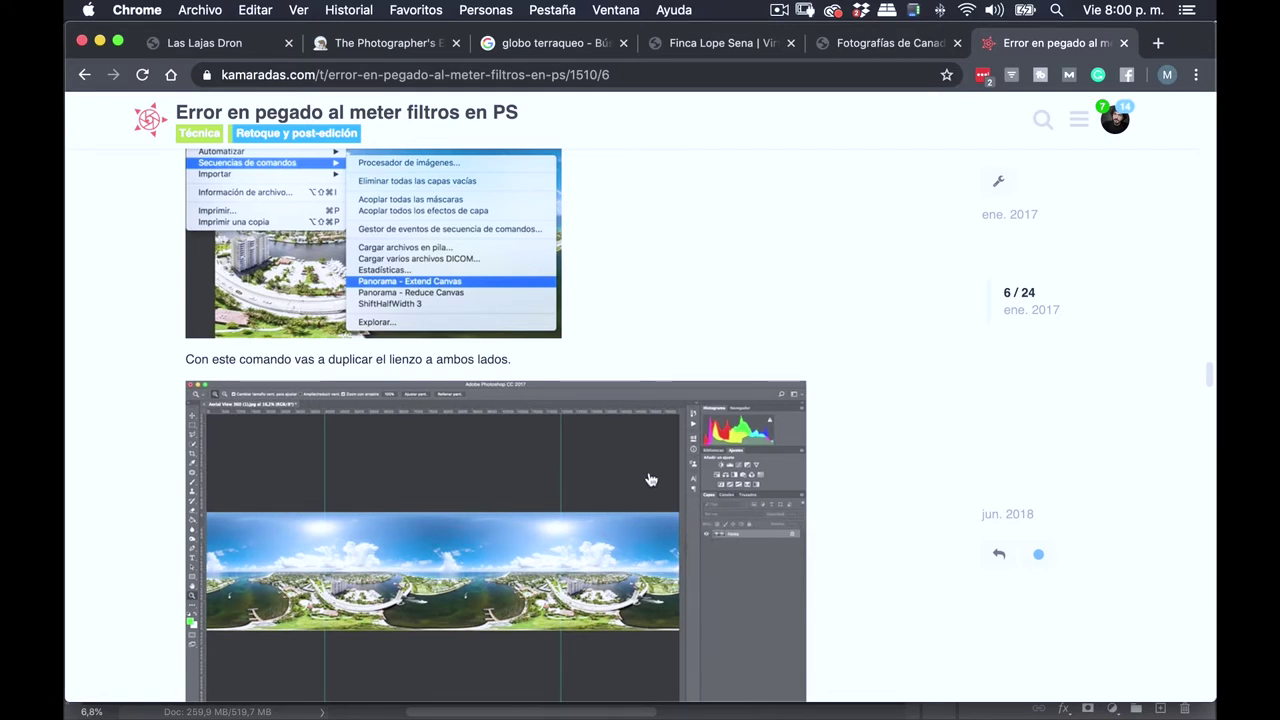
key(ctrl+Up)
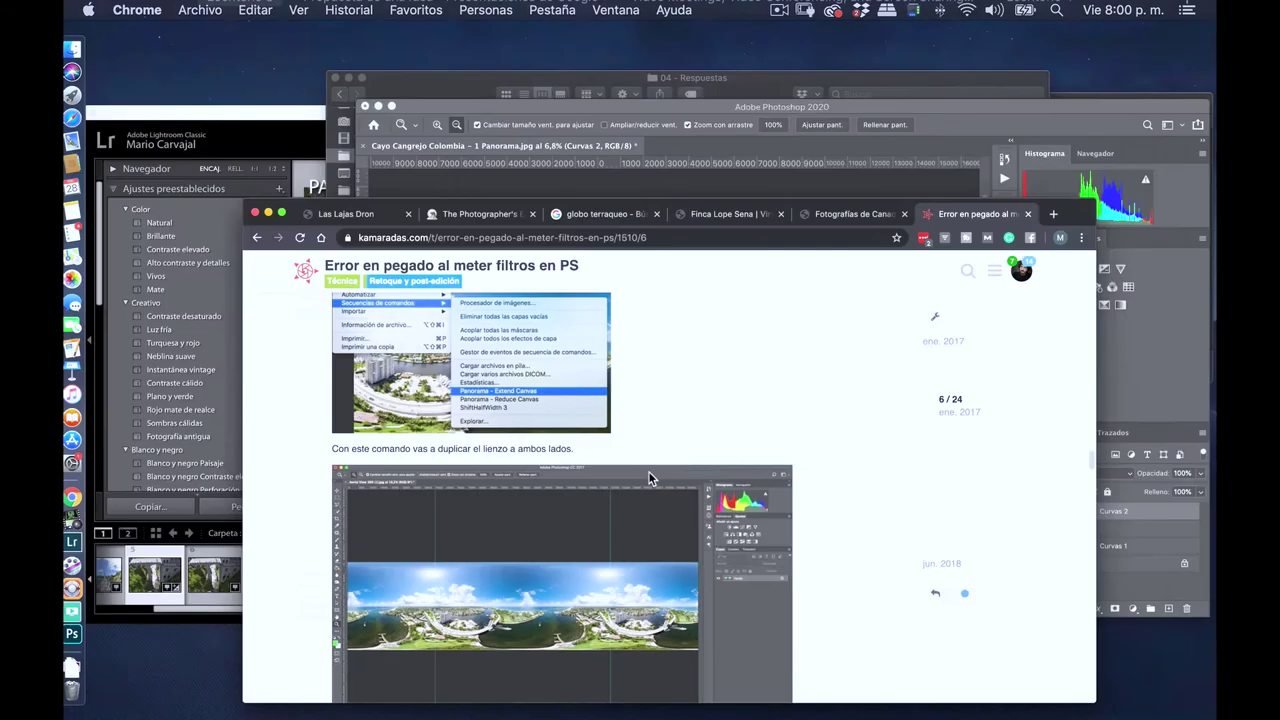